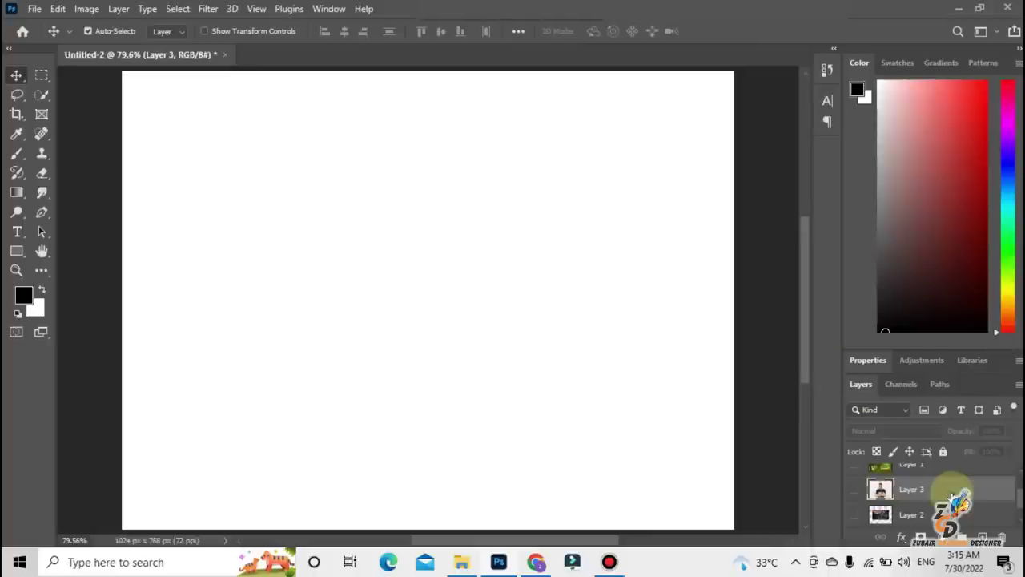
Make the PHOTOSHOP text layer and the forest photo Layer 1 visible, with Layer 1 active.
left_click_drag(1015, 495, 1015, 475)
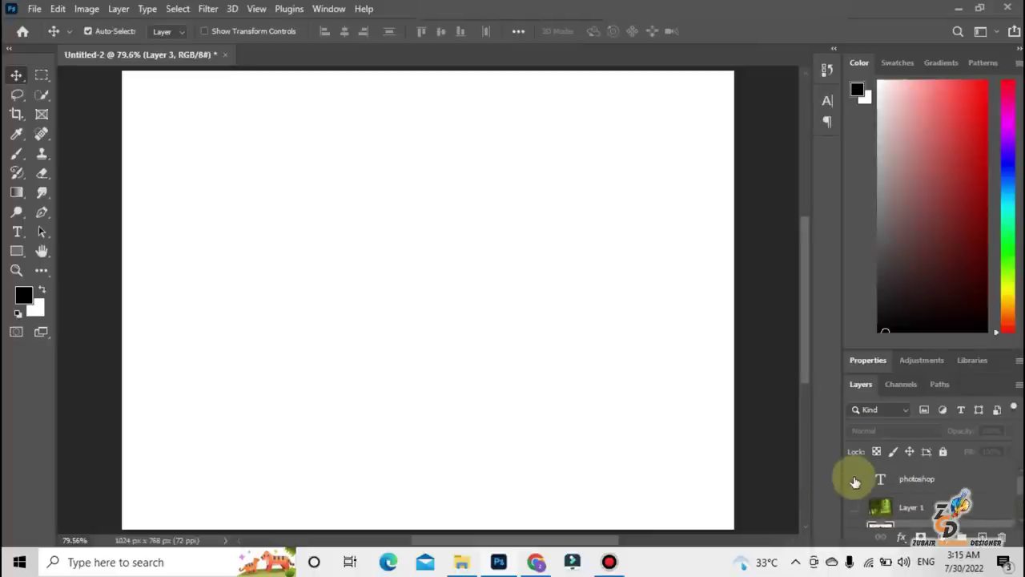
left_click(854, 478)
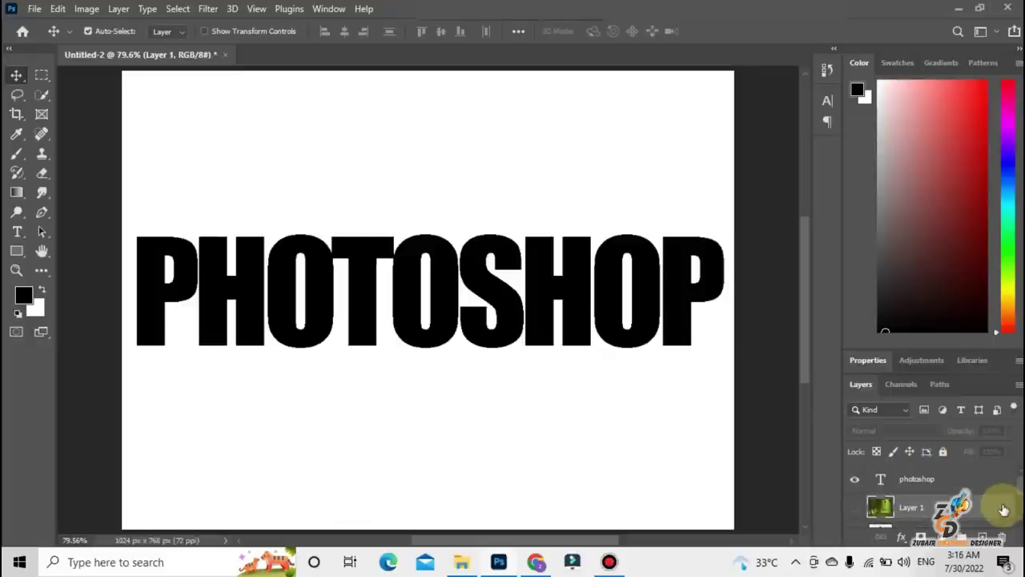
left_click(889, 507)
left_click(855, 506)
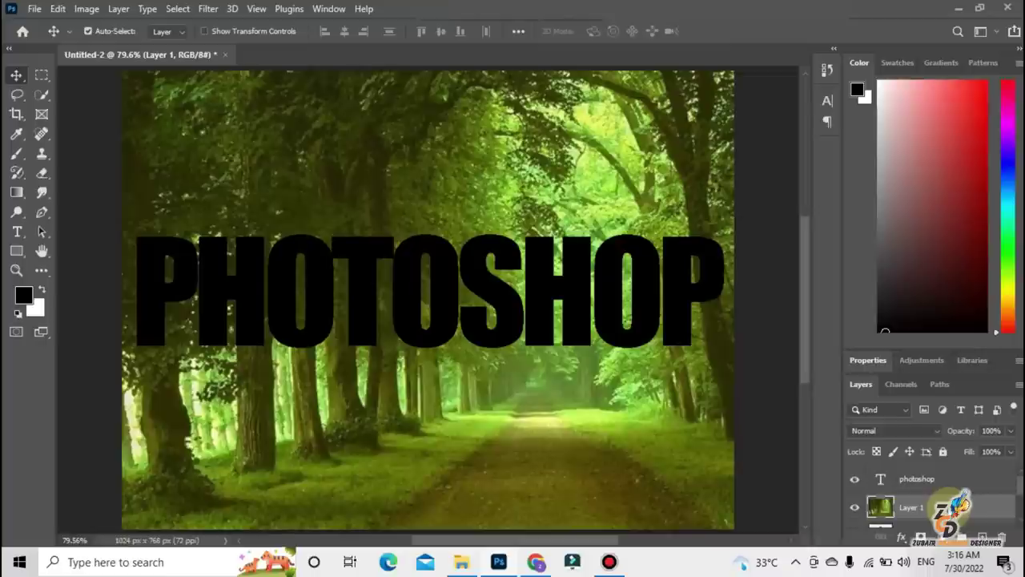
Move the forest photo above the text layer and clip it into the PHOTOSHOP letters.
left_click_drag(949, 507, 954, 474)
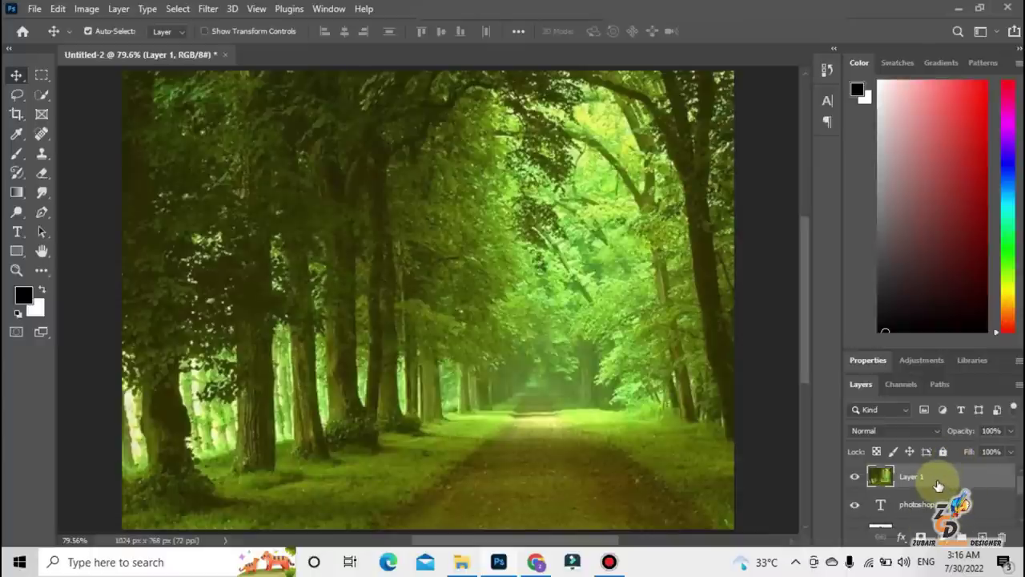
left_click_drag(939, 484, 940, 489)
left_click(939, 487, "alt")
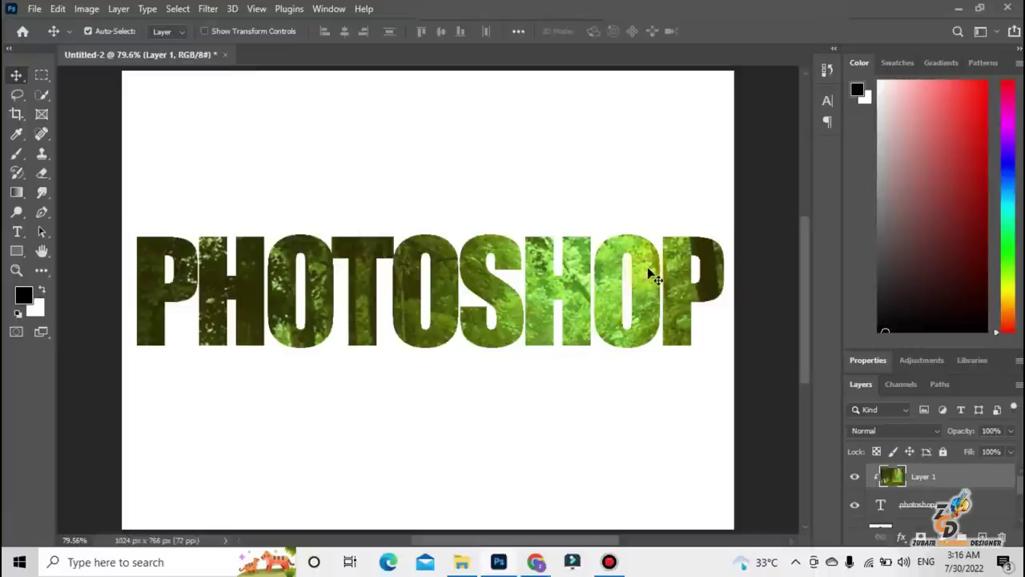
Scale the forest photo to about 48% and place it over the OSHOP letters.
key("ctrl+t")
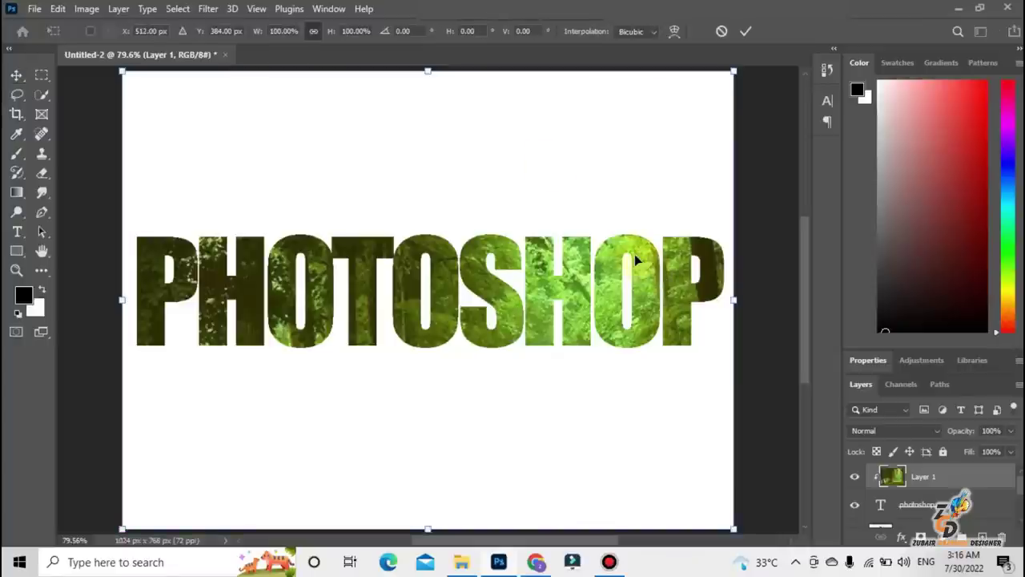
mouse_move(122, 72)
left_mouse_down()
mouse_move(506, 373)
mouse_move(533, 328)
mouse_move(325, 209)
mouse_move(247, 221)
left_mouse_up()
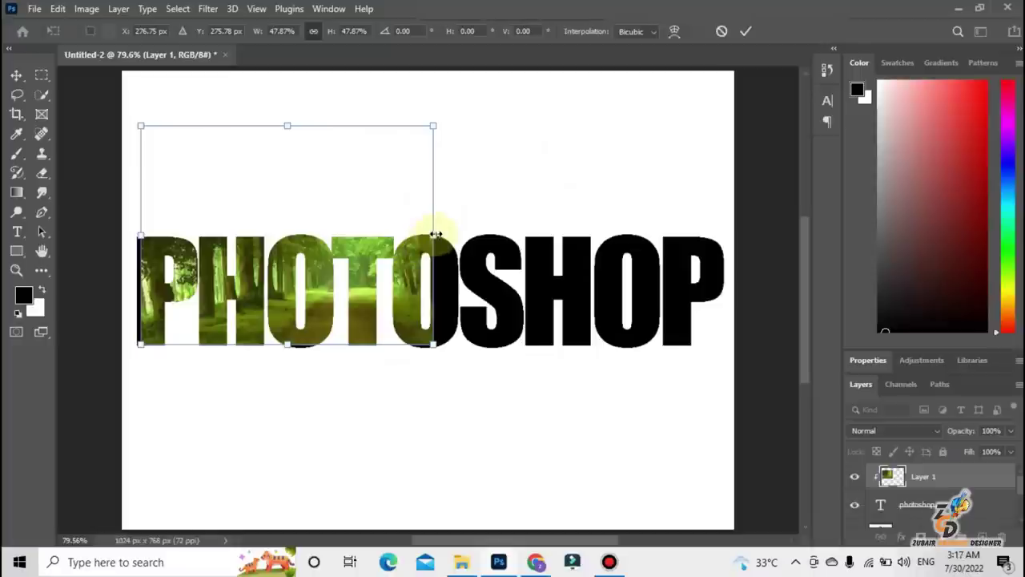
mouse_move(435, 234)
left_mouse_down()
mouse_move(723, 242)
mouse_move(454, 231)
left_mouse_up()
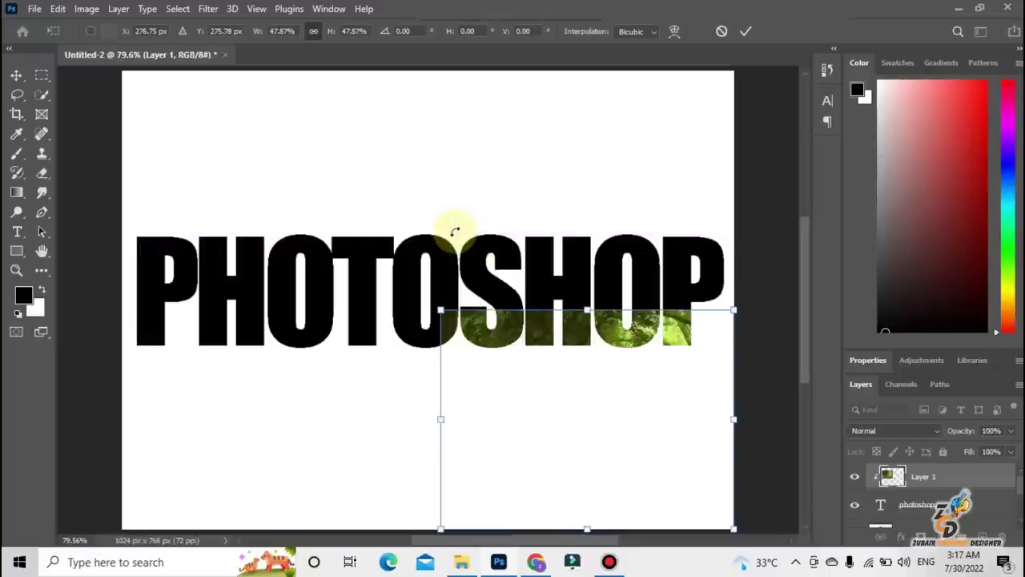
mouse_move(588, 430)
left_mouse_down()
mouse_move(595, 282)
mouse_move(576, 253)
left_mouse_up()
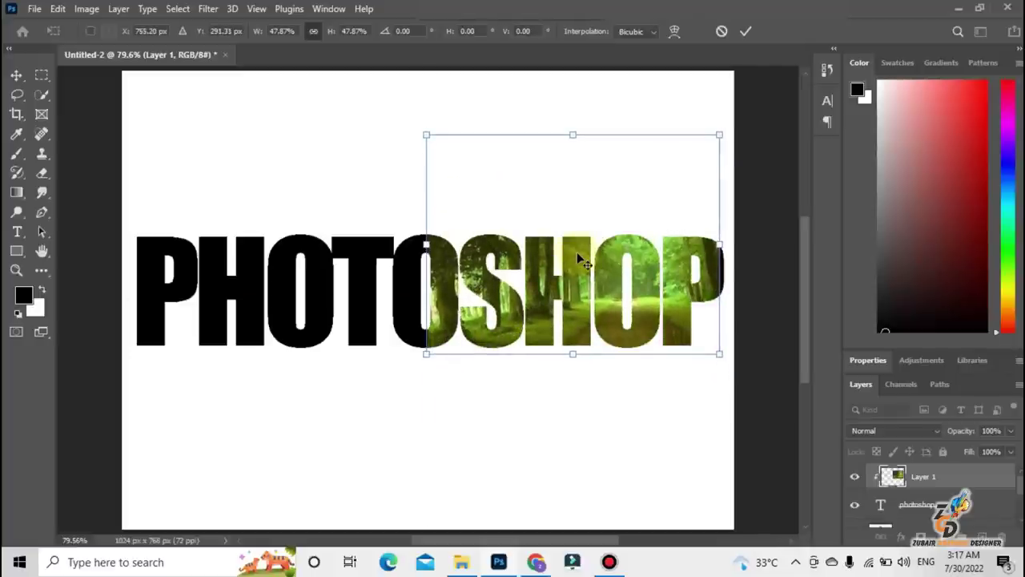
key("Return")
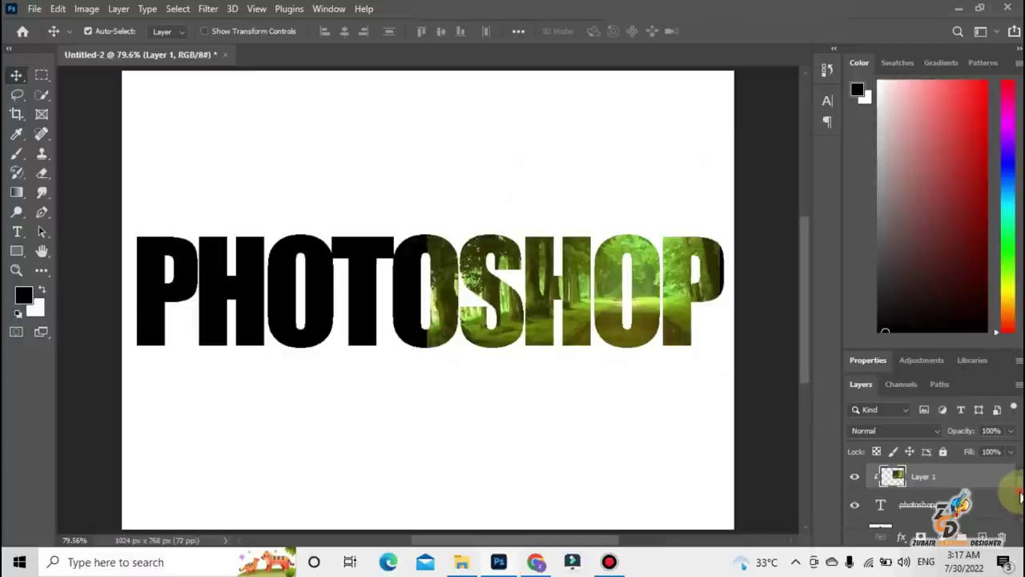
left_click_drag(1020, 489, 1021, 501)
Show the mountain photo Layer 2, clip it into the letters, and slide it left.
scroll(945, 493, "down", 2)
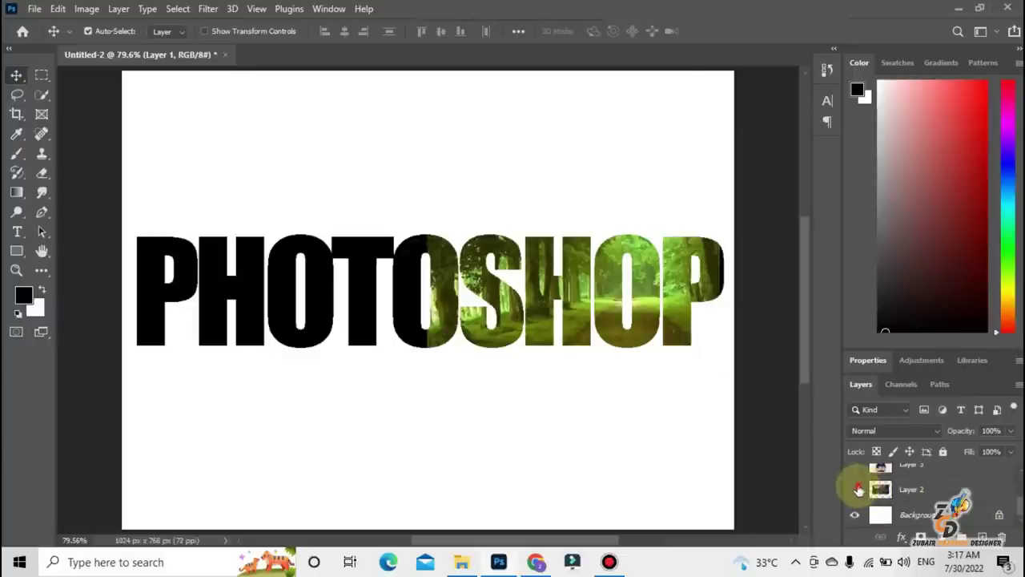
left_click(853, 489)
left_click_drag(606, 371, 604, 361)
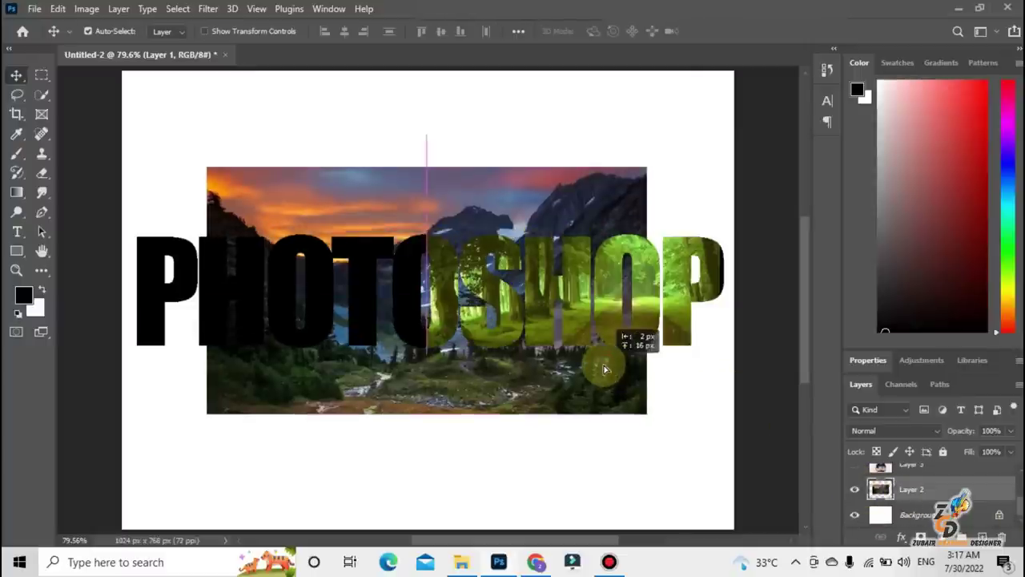
left_click_drag(908, 503, 967, 440)
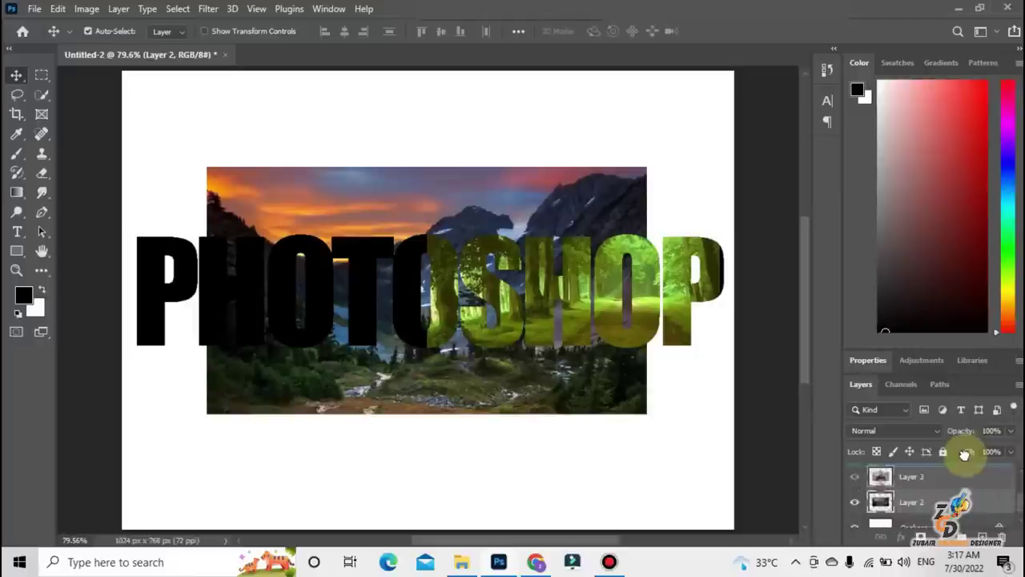
left_click(953, 490, "alt")
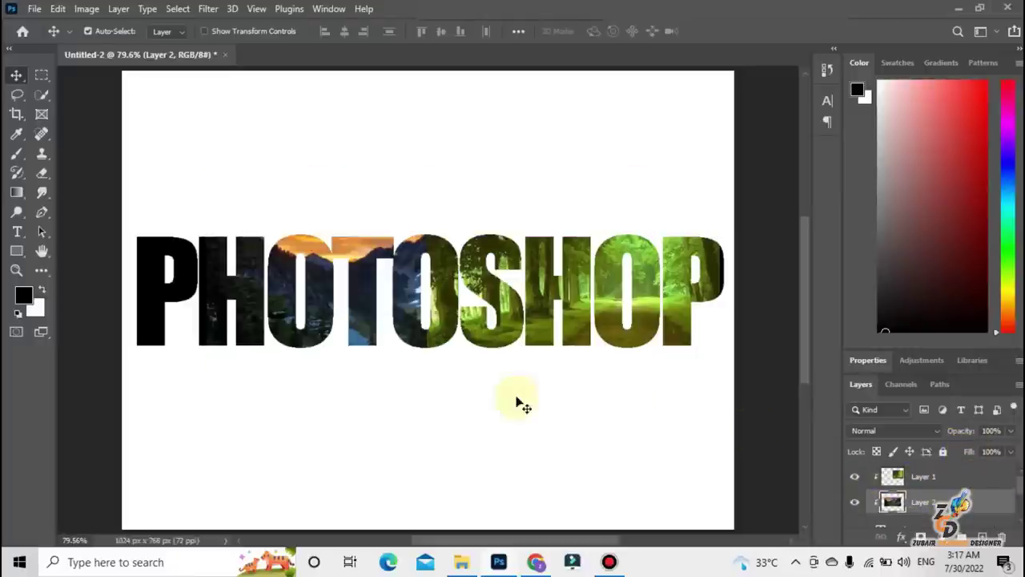
mouse_move(383, 268)
left_mouse_down()
mouse_move(297, 237)
mouse_move(275, 215)
left_mouse_up()
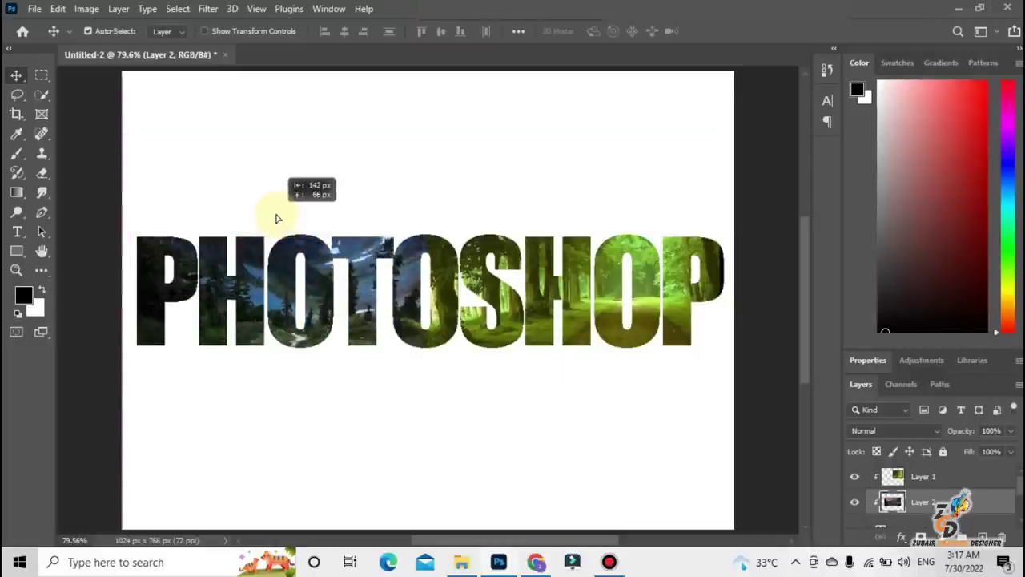
Scale the mountain photo to about 65% so it fills the PHOT letters.
key("ctrl+t")
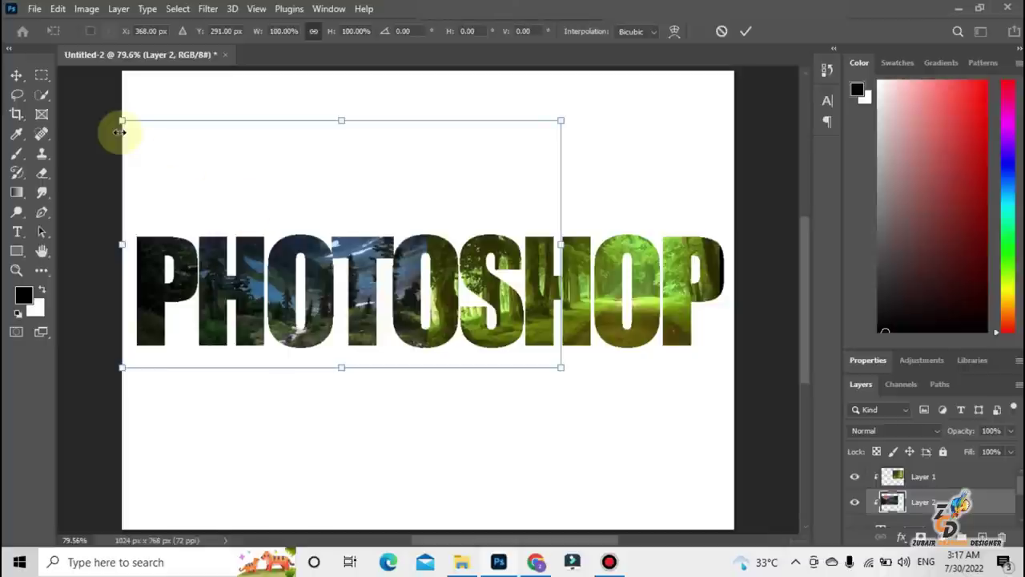
mouse_move(121, 121)
left_mouse_down()
mouse_move(294, 233)
mouse_move(192, 228)
left_mouse_up()
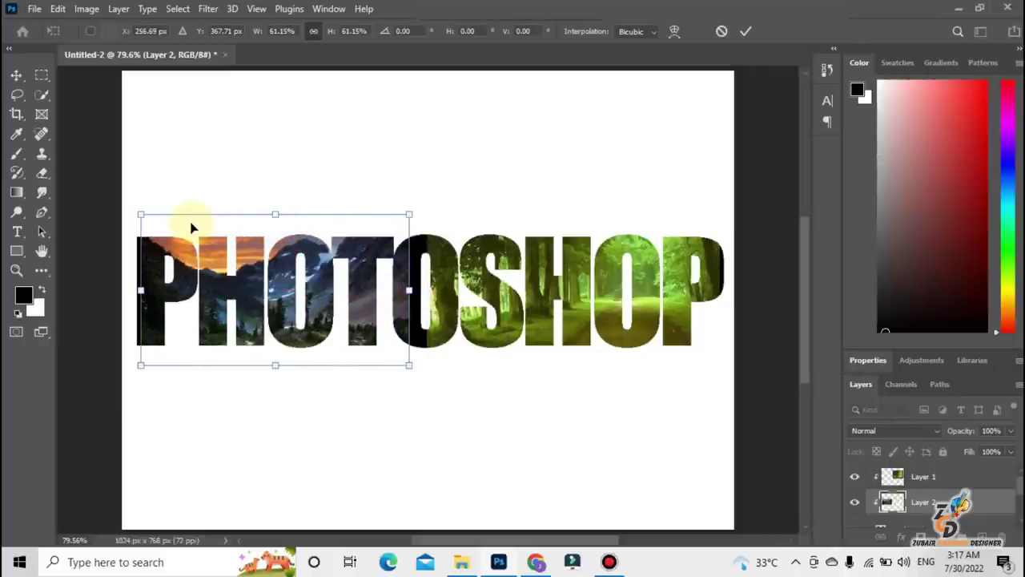
left_click_drag(408, 289, 430, 290)
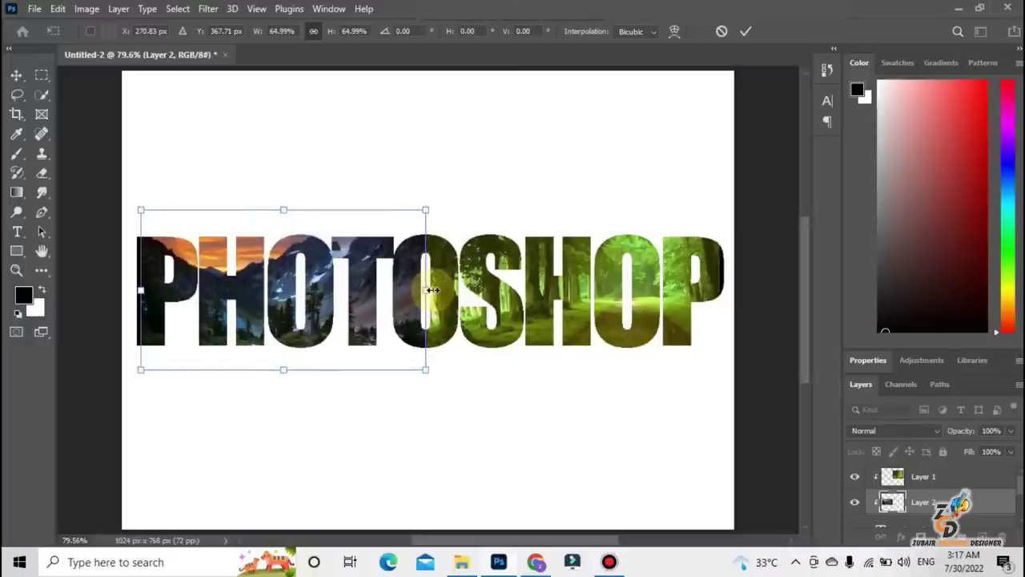
key("Return")
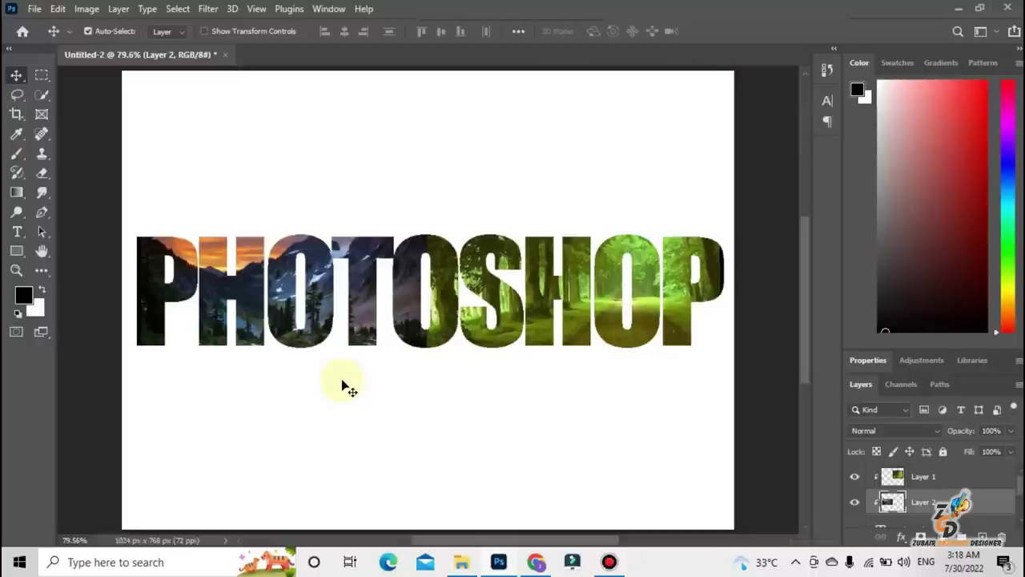
Release the mountain photo from the letter clipping mask.
key("ctrl")
key("shift+Right")
key("shift+Right")
key("shift+Right")
key("ctrl+alt+g")
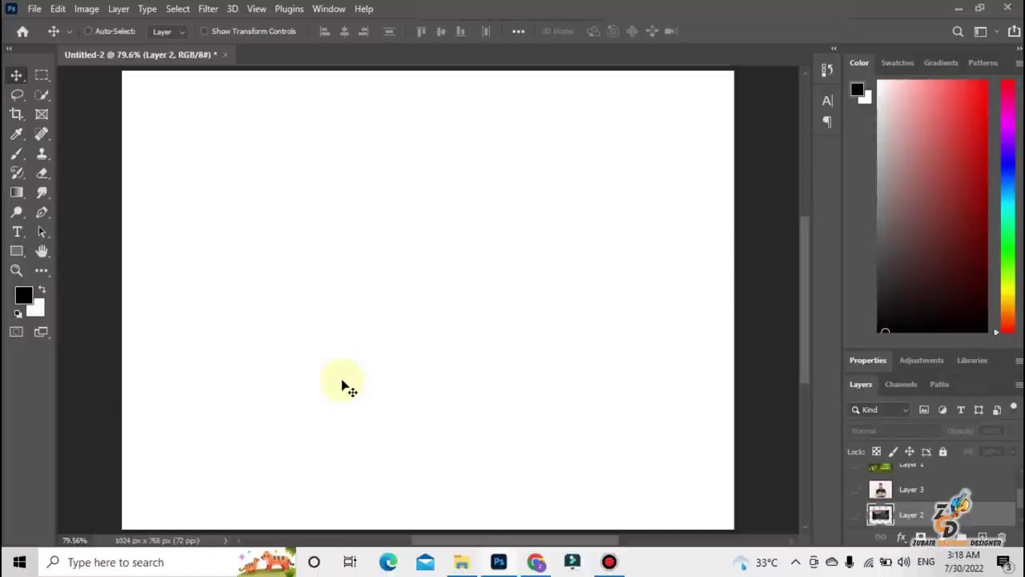
Draw a 618 × 544 px six-sided black hexagon with the Polygon Tool.
mouse_move(17, 255)
left_mouse_down()
mouse_move(69, 255)
mouse_move(80, 294)
left_mouse_up()
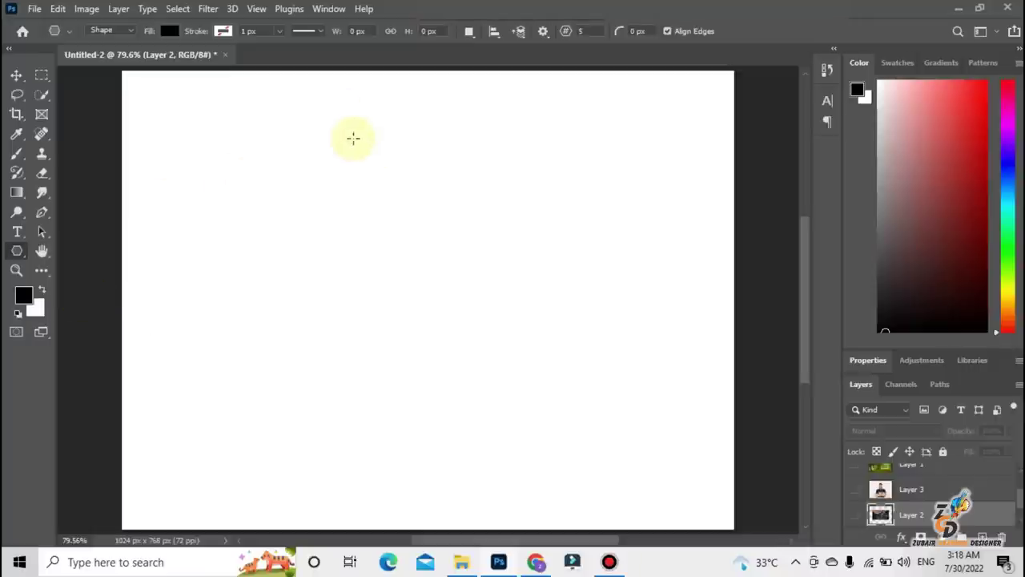
left_click(597, 30)
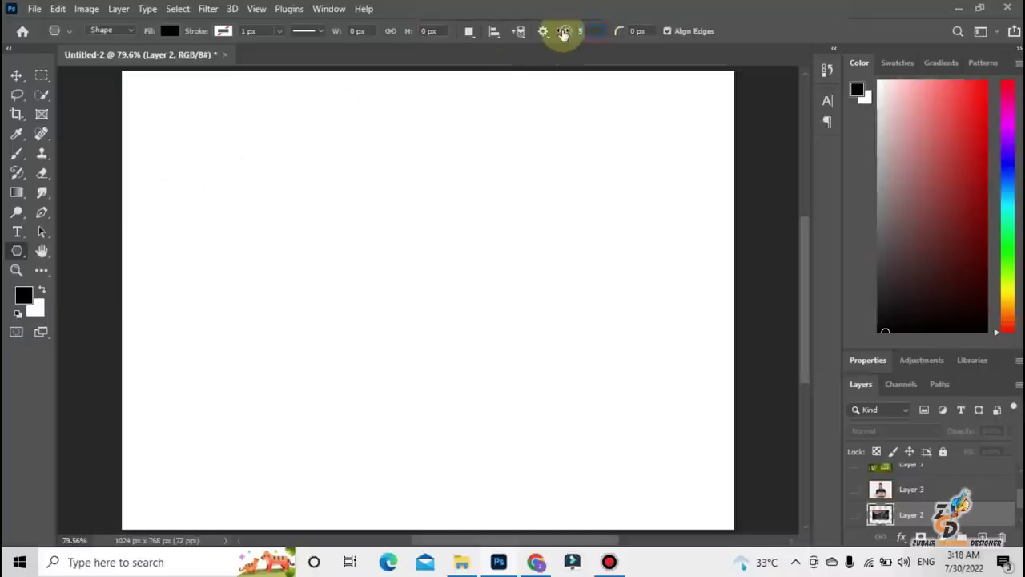
type("6")
mouse_move(339, 150)
left_mouse_down()
mouse_move(635, 424)
mouse_move(709, 472)
left_mouse_up()
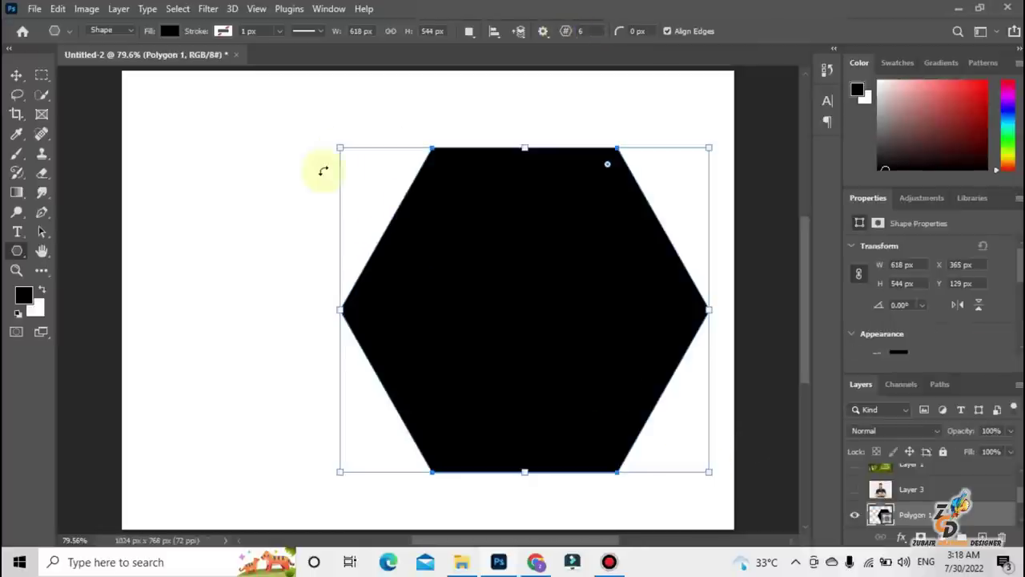
Move the hexagon left of centre to X 145 px, Y 126 px.
left_click(16, 74)
left_click_drag(481, 290, 364, 287)
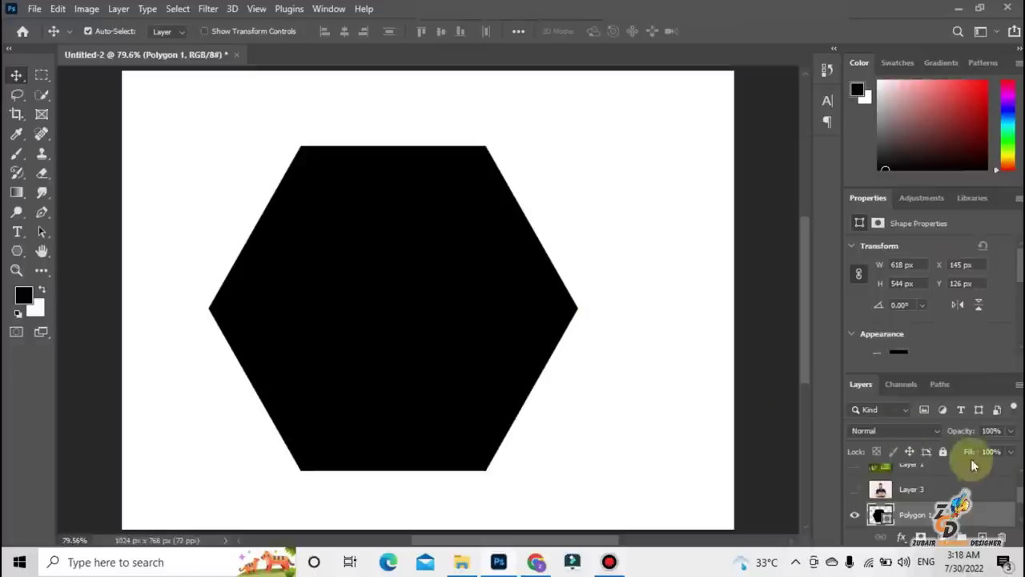
scroll(1013, 480, "up", 2)
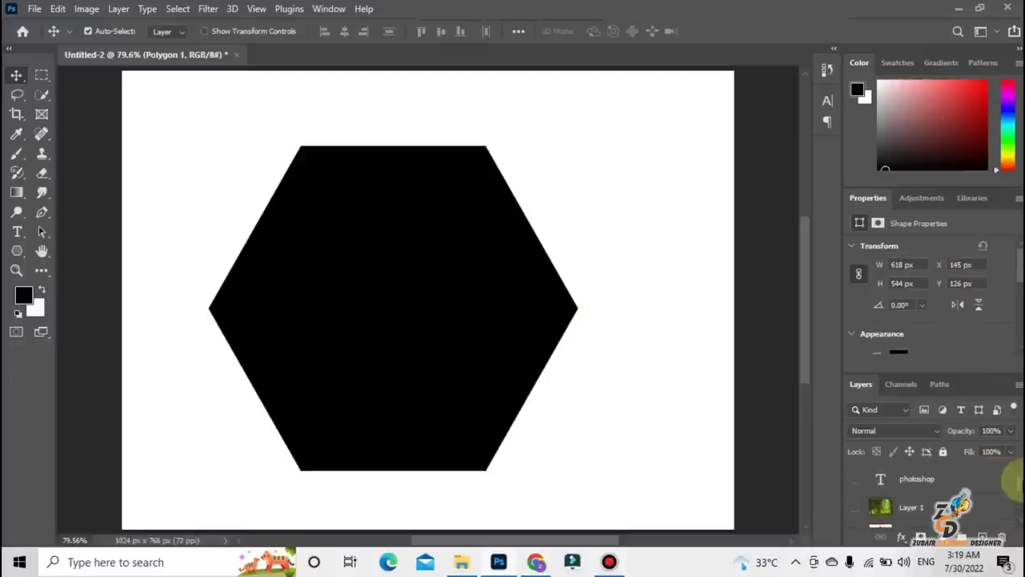
scroll(1011, 489, "down", 2)
scroll(1005, 500, "down", 1)
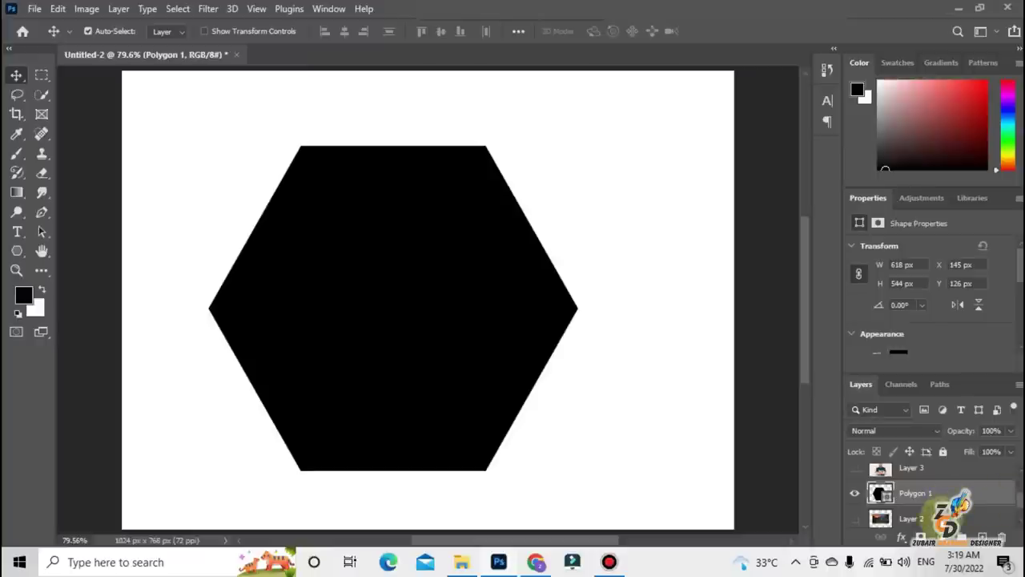
Show the mountain photo Layer 2, place it above the hexagon, and shift it up-left.
left_click(953, 517)
left_click(854, 517)
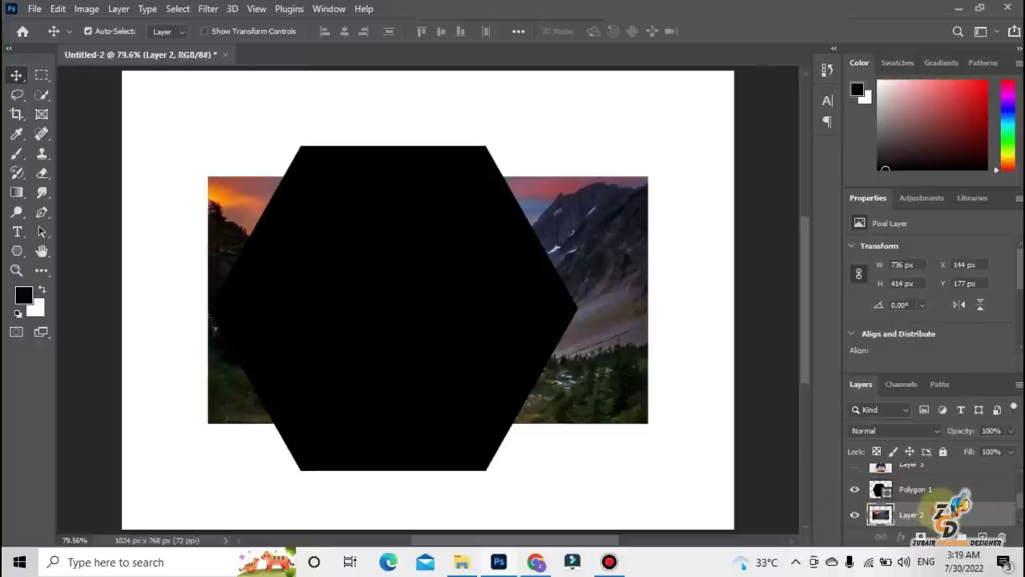
left_click_drag(912, 514, 923, 473)
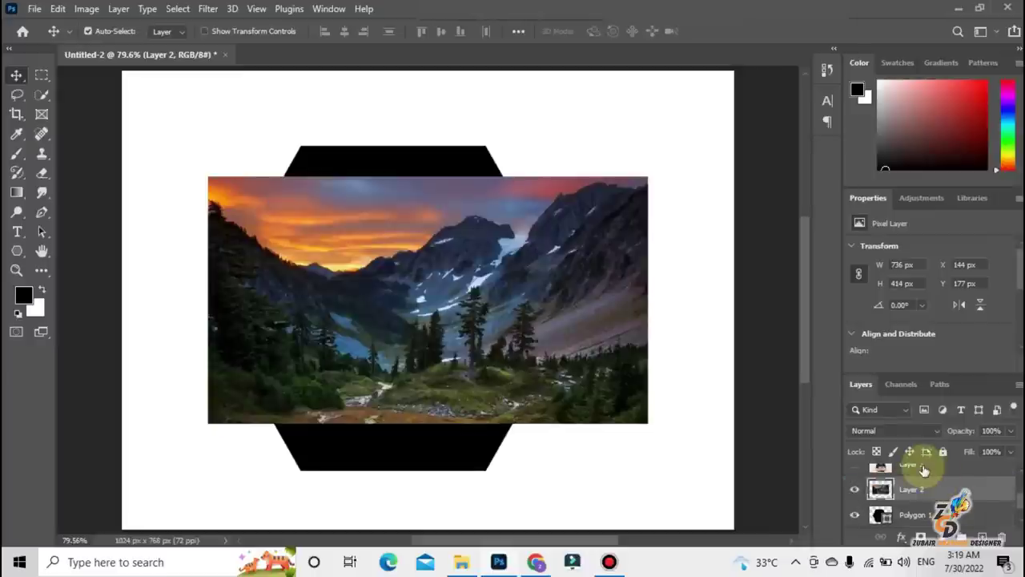
left_click_drag(570, 360, 529, 331)
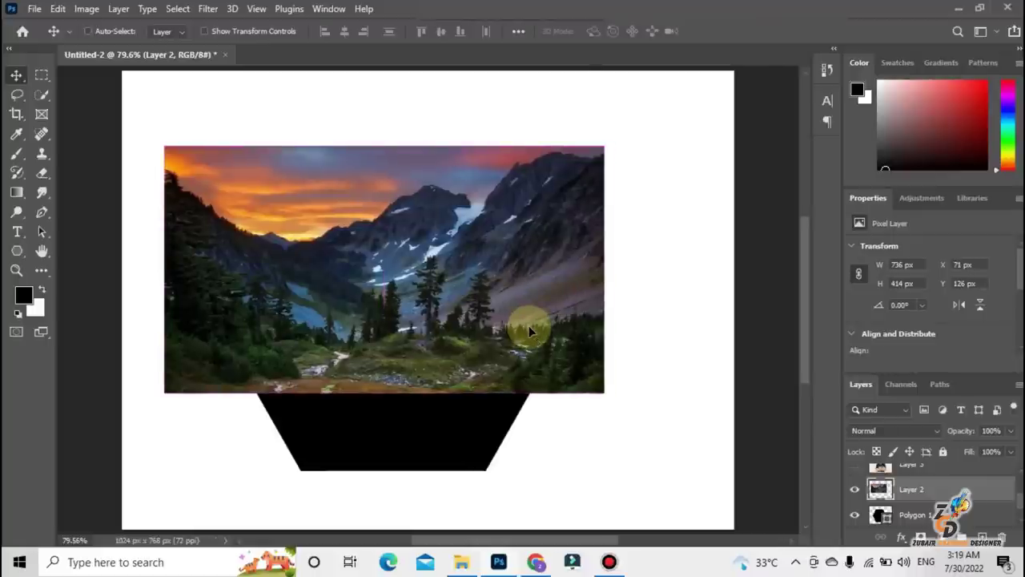
Enlarge the mountain photo to about 135%.
key("ctrl+t")
mouse_move(604, 393)
left_mouse_down()
mouse_move(691, 440)
mouse_move(581, 397)
left_mouse_up()
left_click_drag(650, 436, 713, 480)
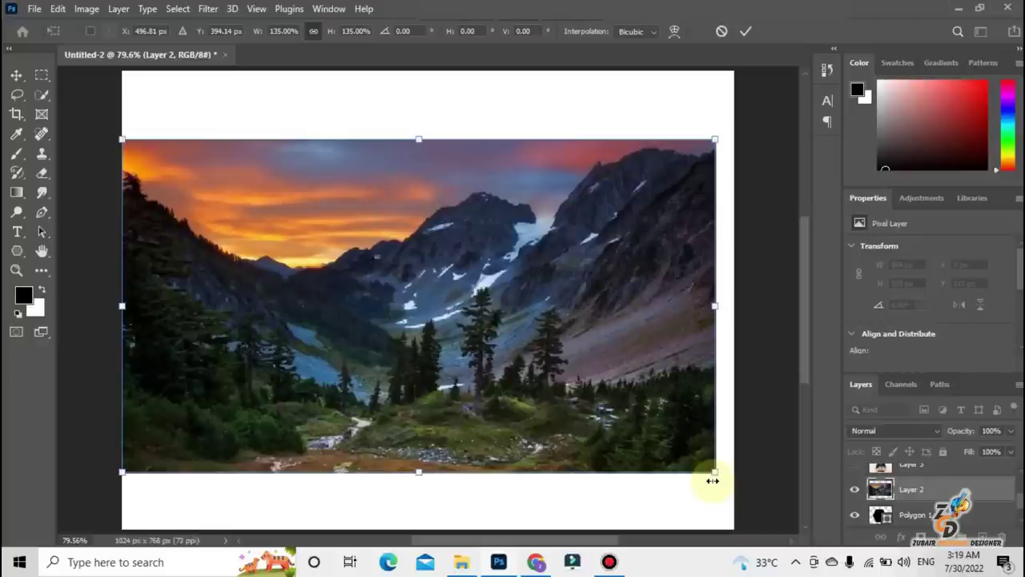
key("Return")
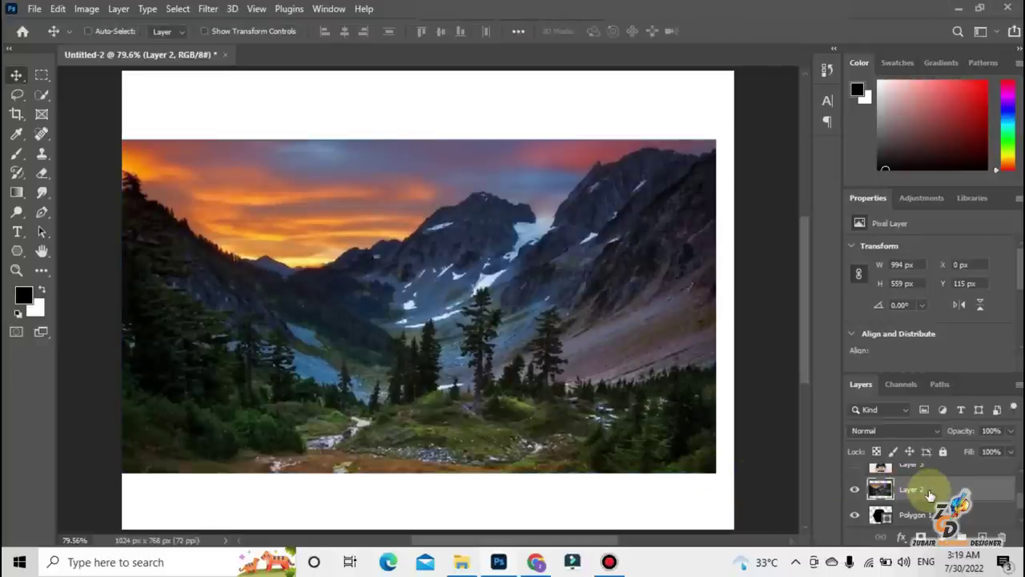
Clip the mountain photo into the hexagon and slide it right to X 128, Y 111 px.
left_click(921, 502, "alt")
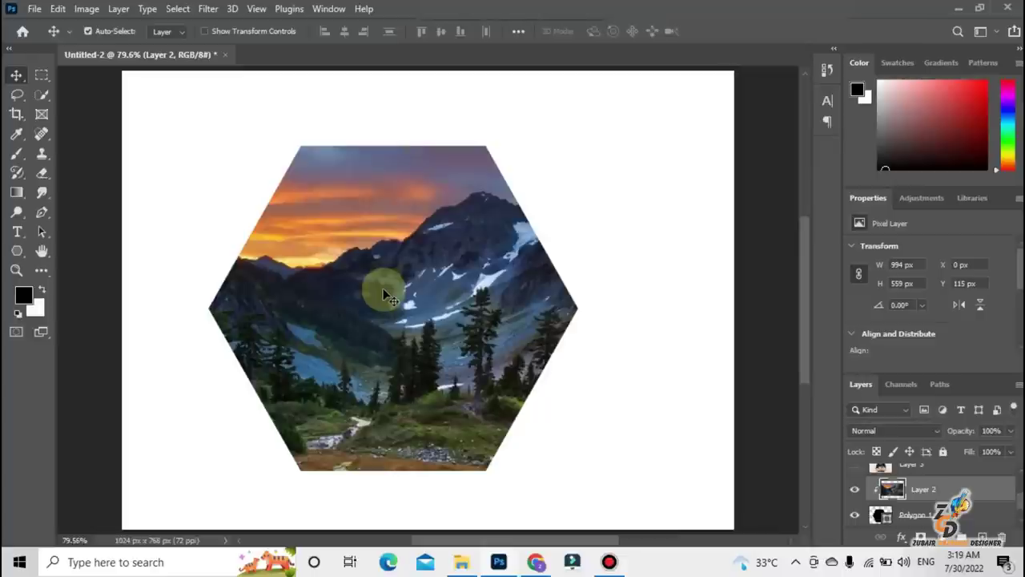
left_click_drag(390, 287, 468, 280)
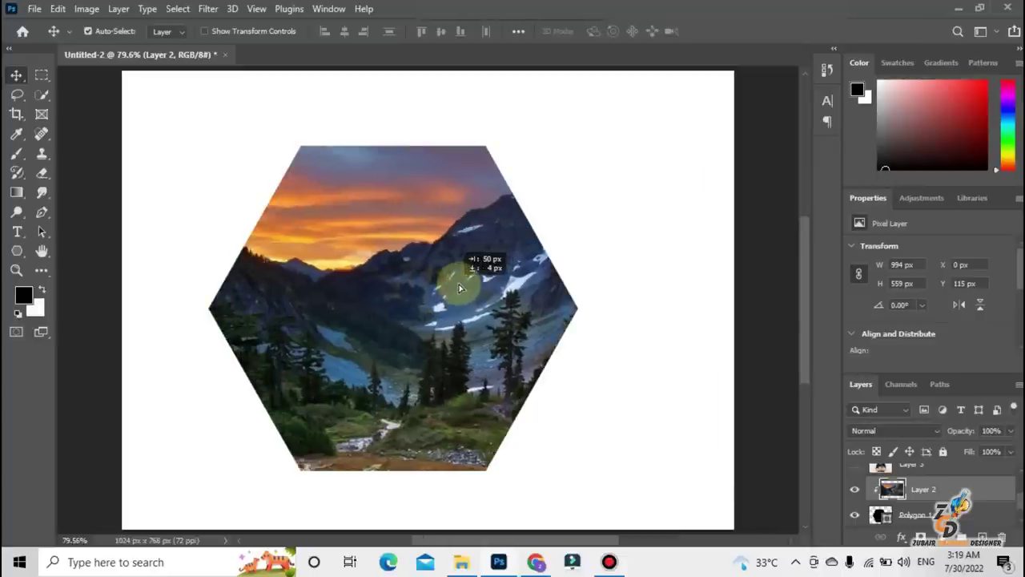
mouse_move(468, 279)
left_mouse_down()
mouse_move(541, 298)
mouse_move(573, 288)
mouse_move(497, 287)
left_mouse_up()
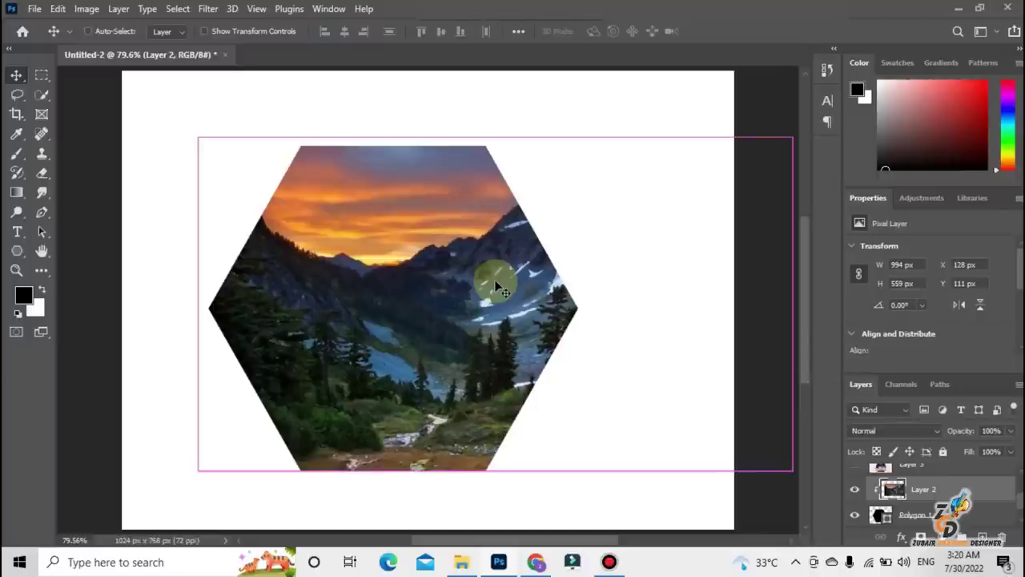
Release the hexagon clipping mask and undo back to an empty white canvas.
key("ctrl+alt+g")
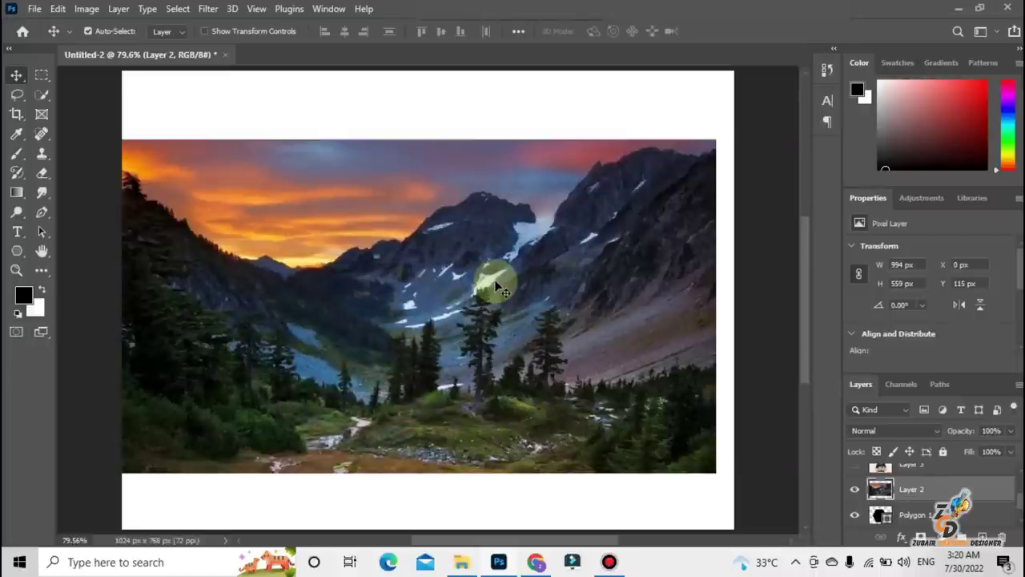
key("ctrl")
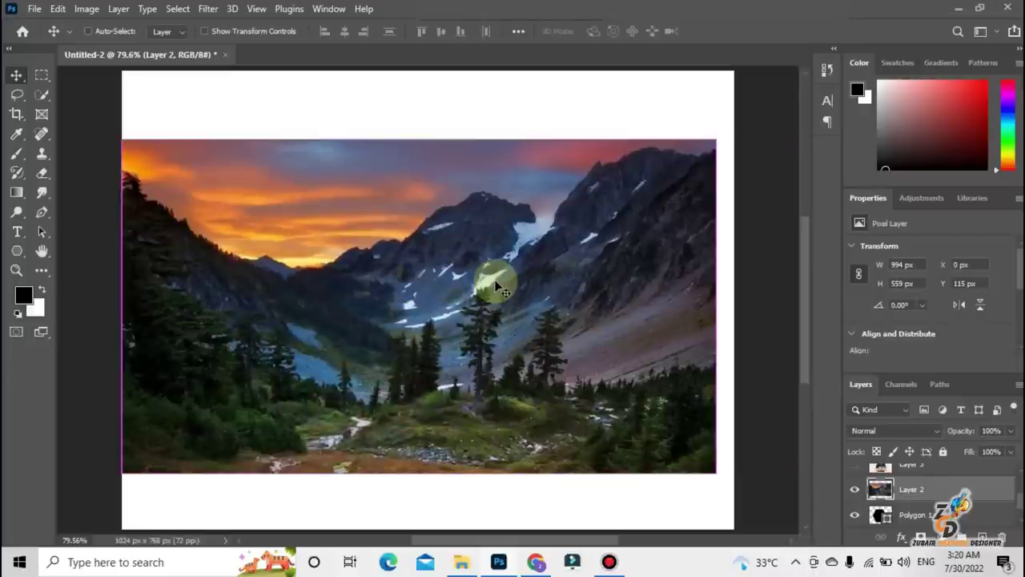
key("ctrl+z")
key("ctrl+z")
key("ctrl+z")
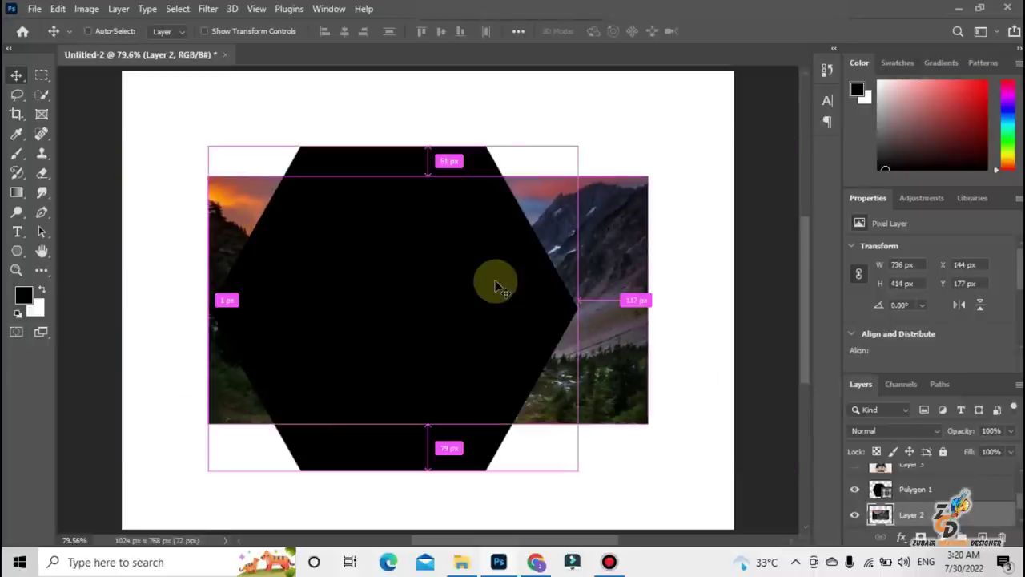
key("ctrl+z")
key("ctrl+z")
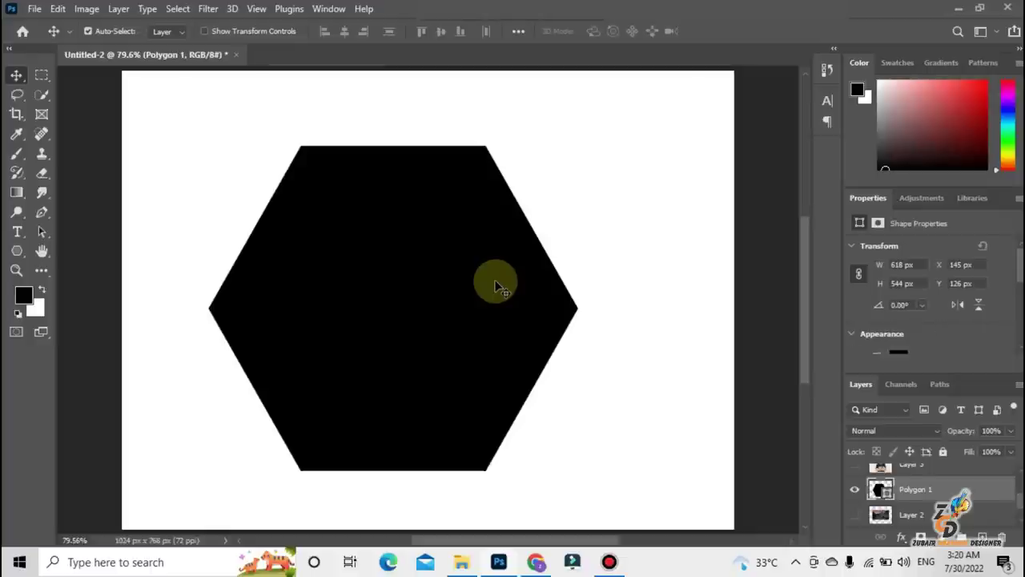
key("ctrl+z")
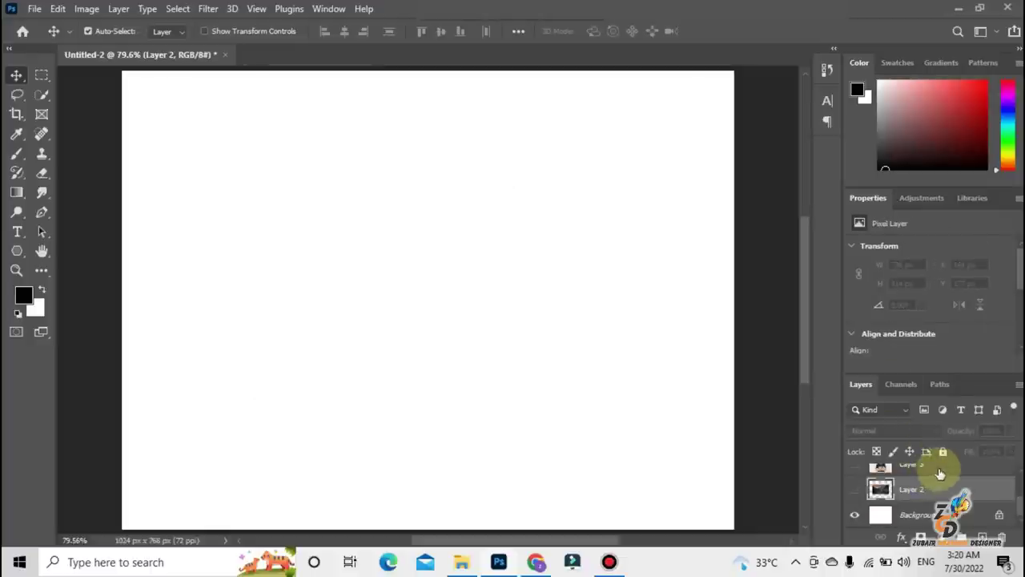
Move Layer 2 above Layer 3 and show the portrait of the smiling man.
mouse_move(927, 484)
left_mouse_down()
mouse_move(934, 454)
mouse_move(934, 485)
left_mouse_up()
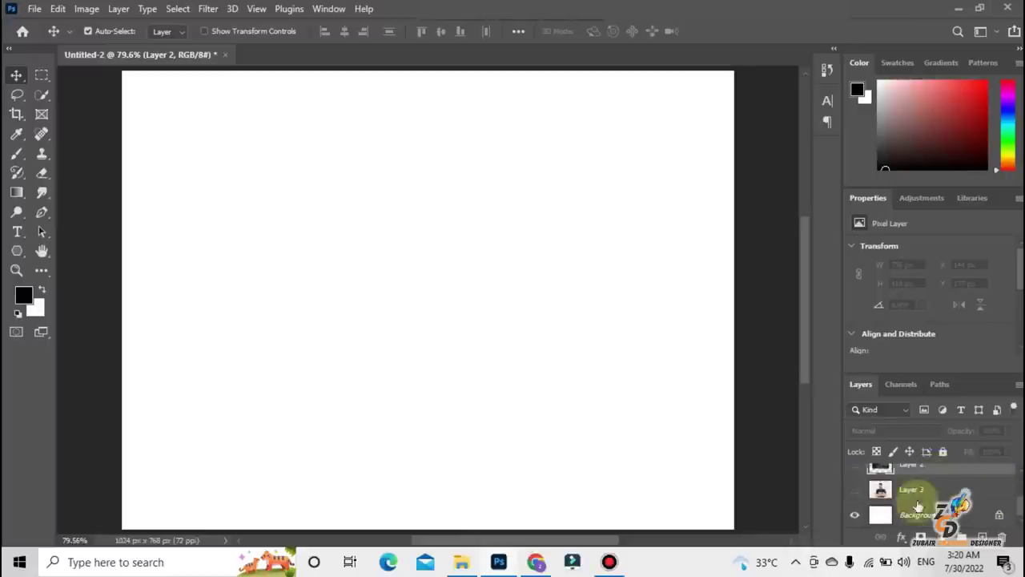
left_click(854, 488)
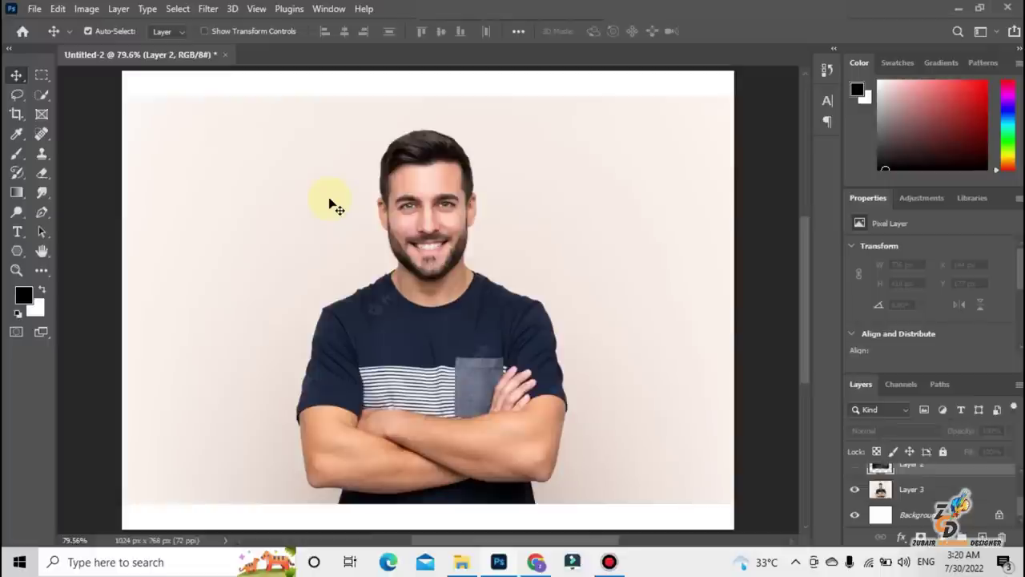
left_click(42, 97)
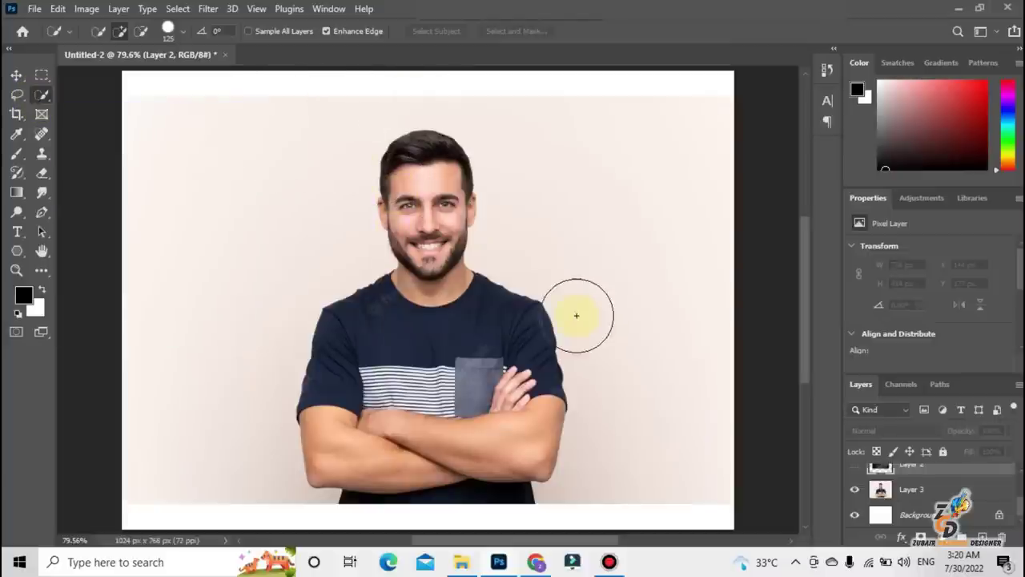
Select the man with Select Subject, copy him to Layer 4, and hide Layer 3.
left_click(913, 488)
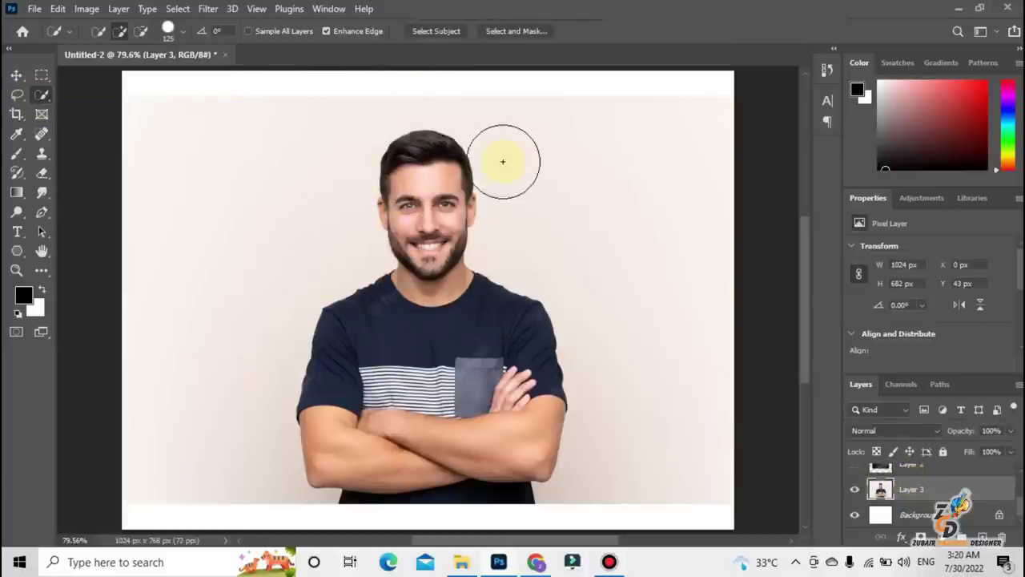
left_click(428, 34)
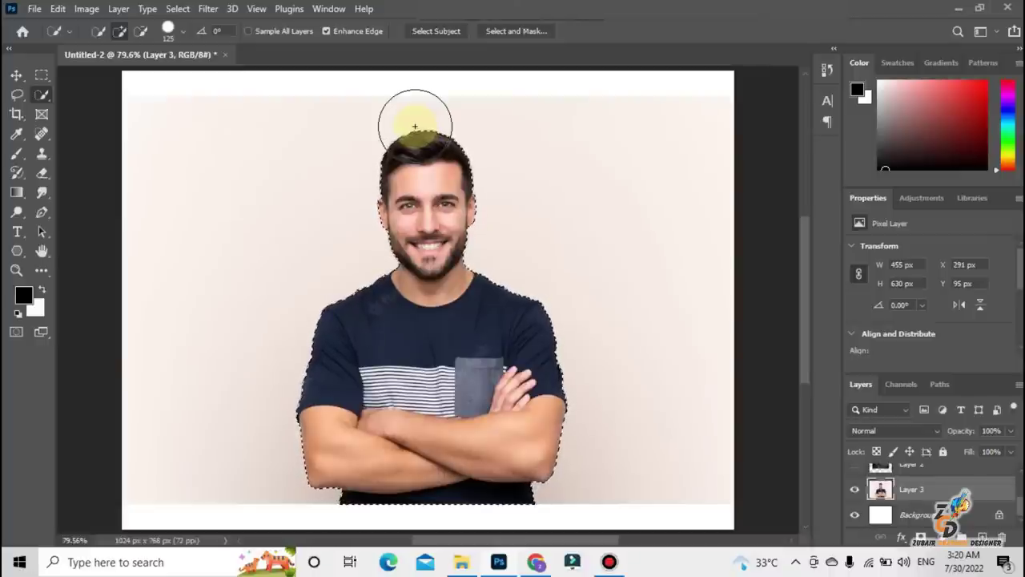
key("ctrl+j")
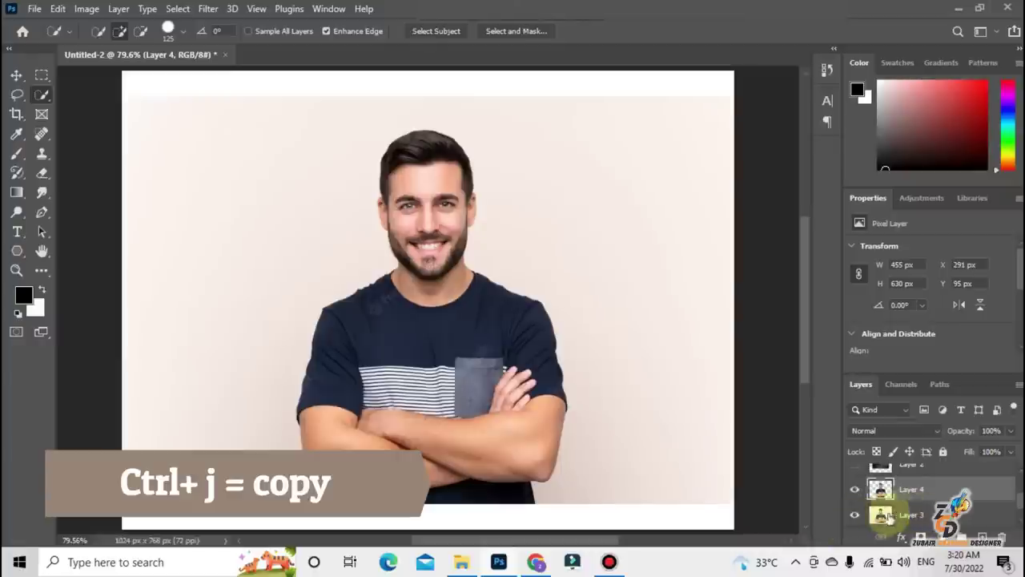
left_click(854, 514)
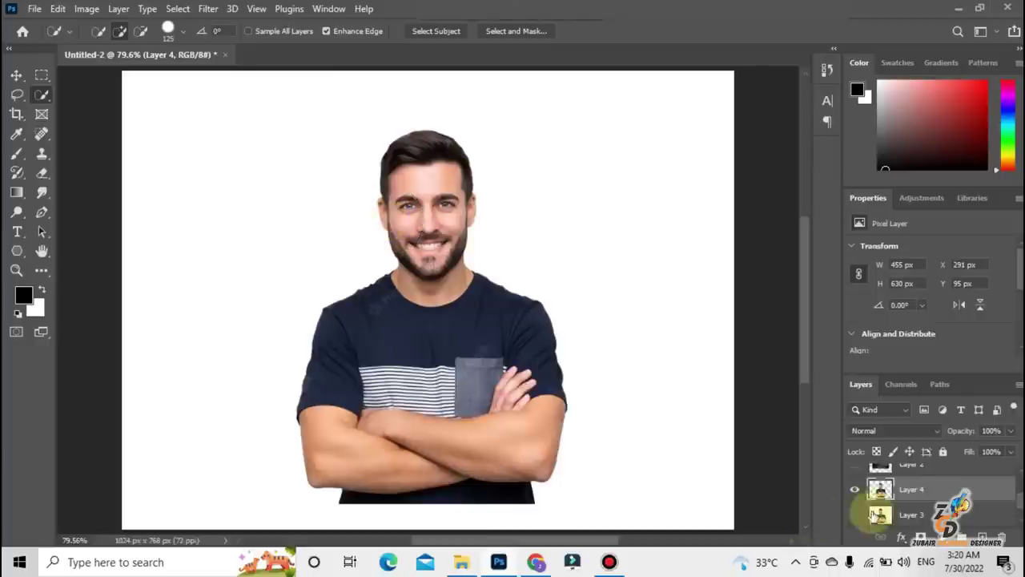
Show the mountain landscape and move it up over the man's head.
scroll(997, 490, "up", 1)
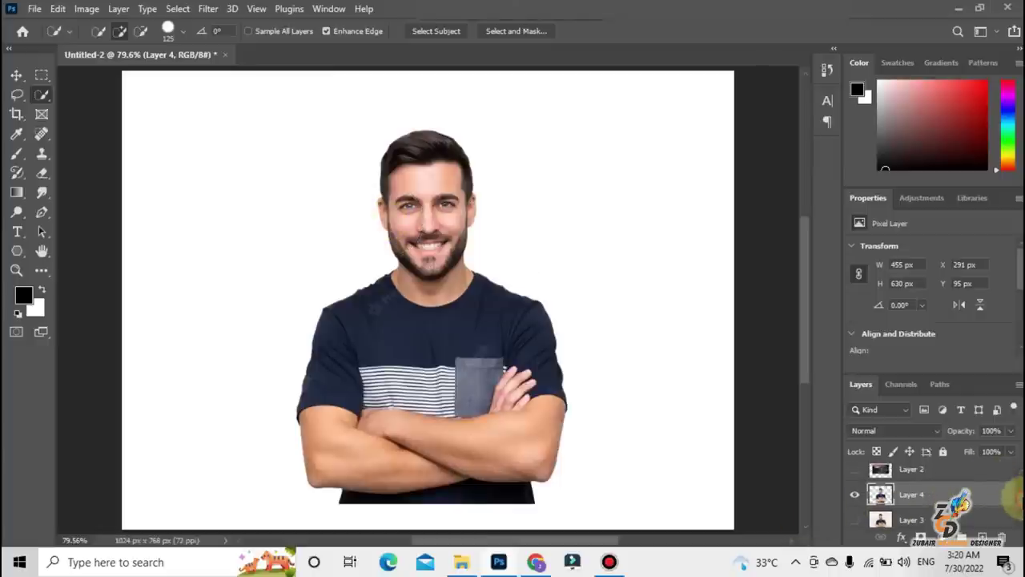
left_click(854, 478)
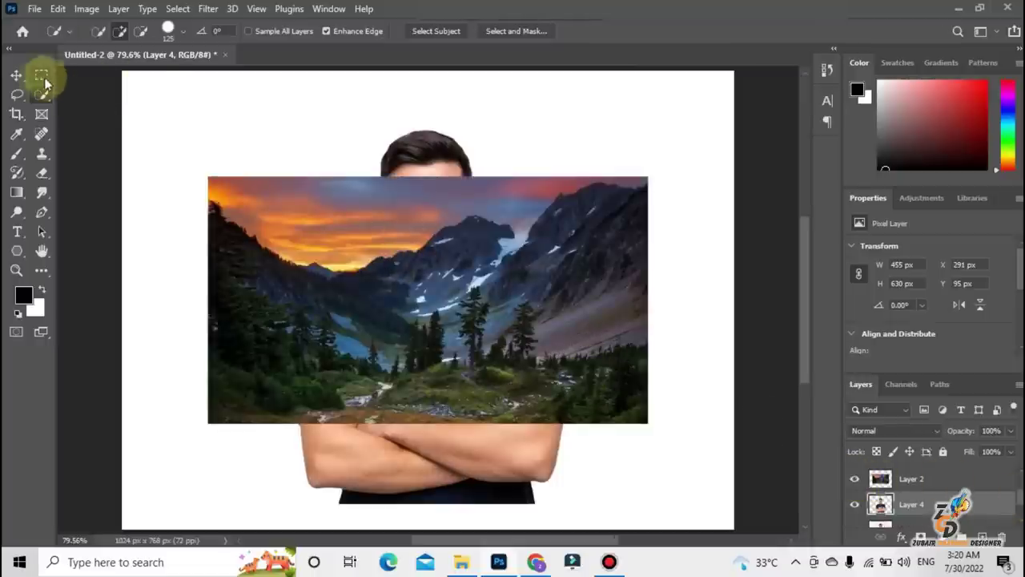
left_click(16, 74)
left_click_drag(280, 217, 280, 170)
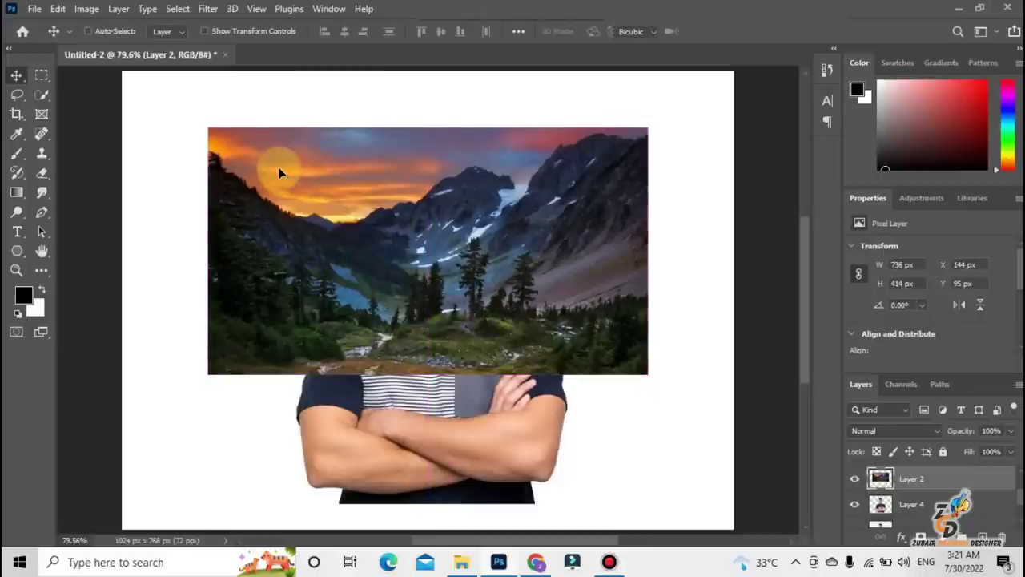
Stretch the landscape to about 152% height and clip it into the man's silhouette.
key("ctrl+t")
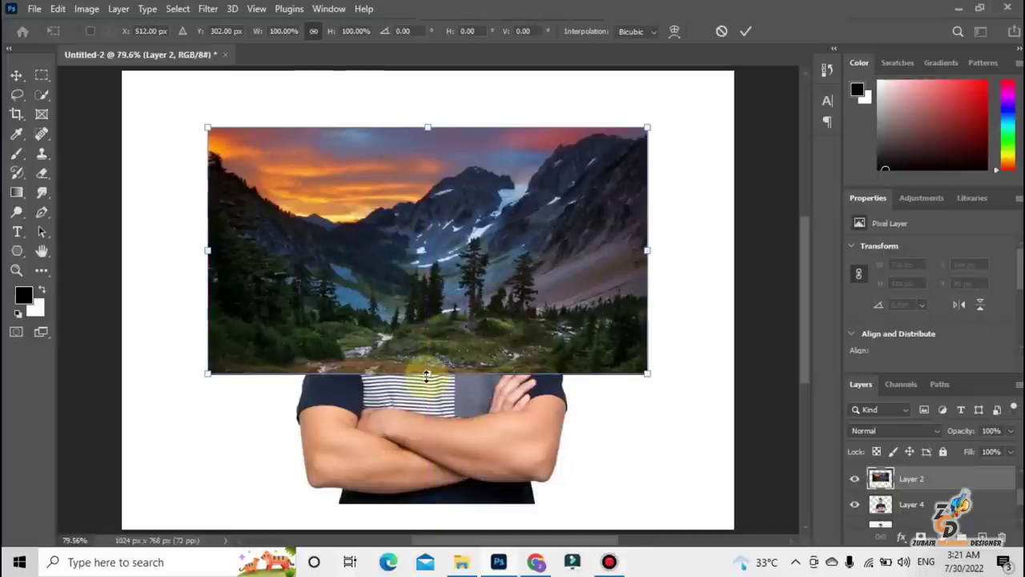
left_click_drag(427, 374, 427, 492)
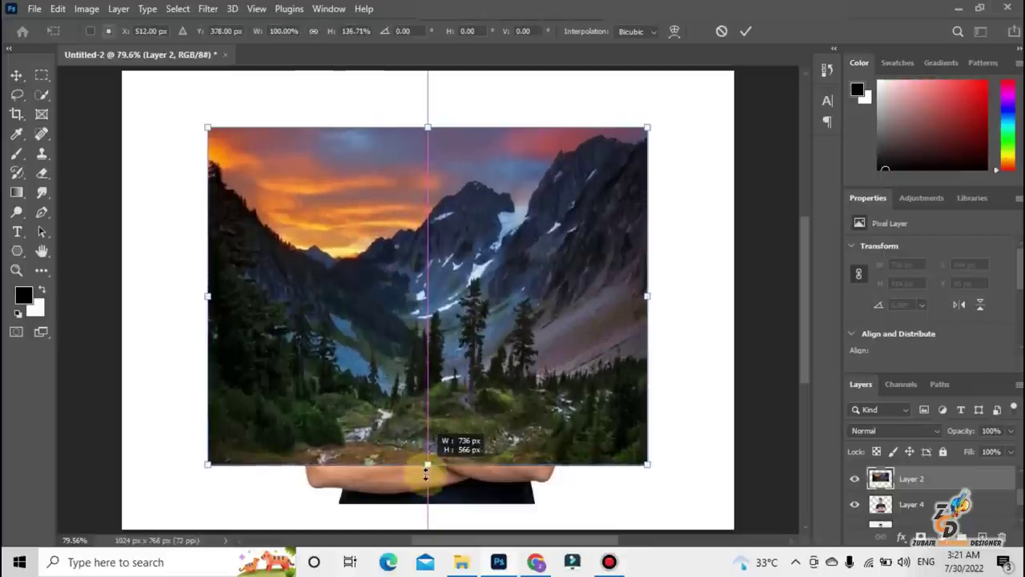
left_click_drag(427, 492, 427, 502)
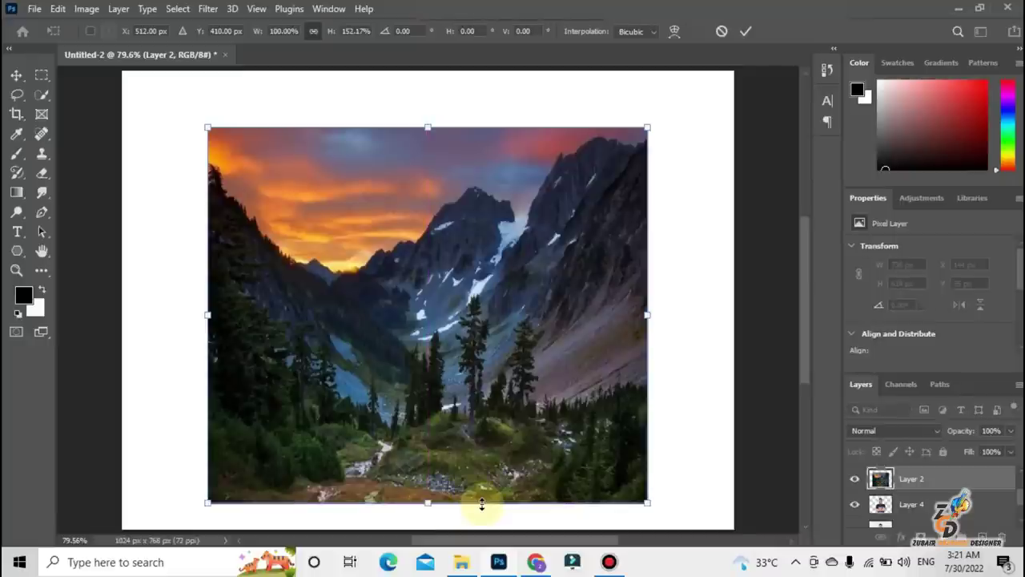
key("Return")
left_click(851, 512, "alt")
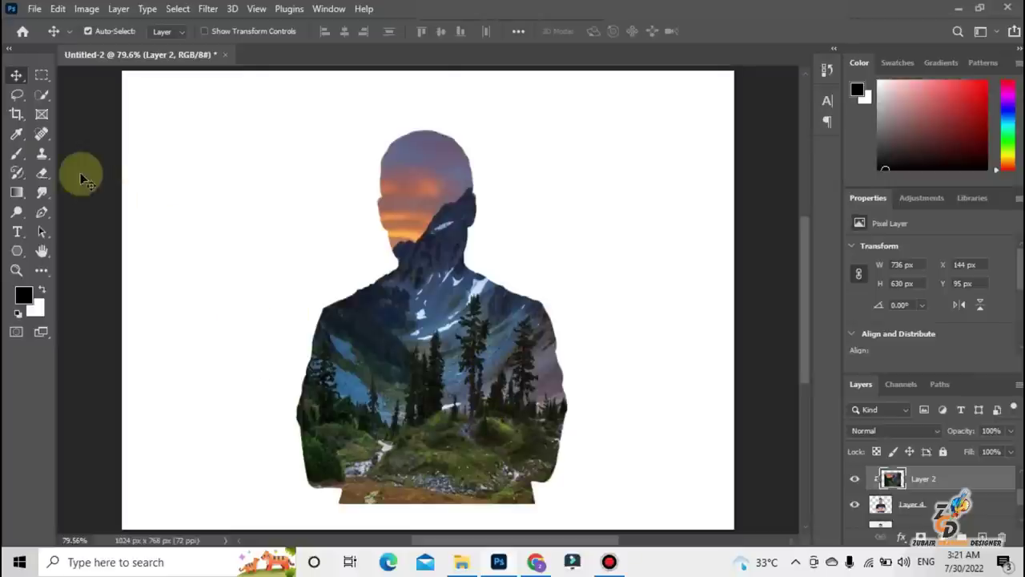
Erase the sunset over the man's head with the Eraser at 26% opacity, 23% flow, ~33% smoothing.
left_click(45, 175)
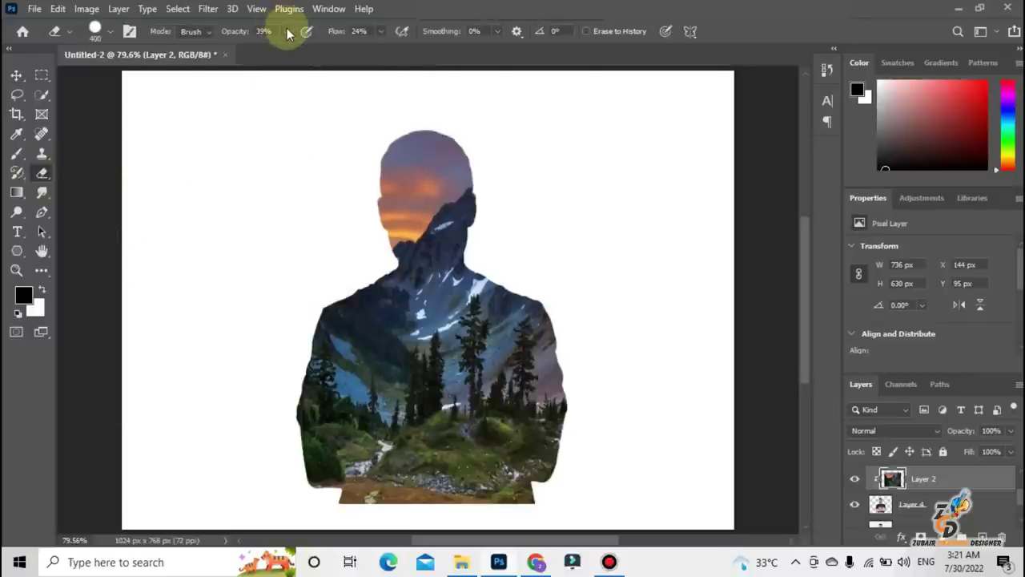
left_click_drag(270, 52, 276, 48)
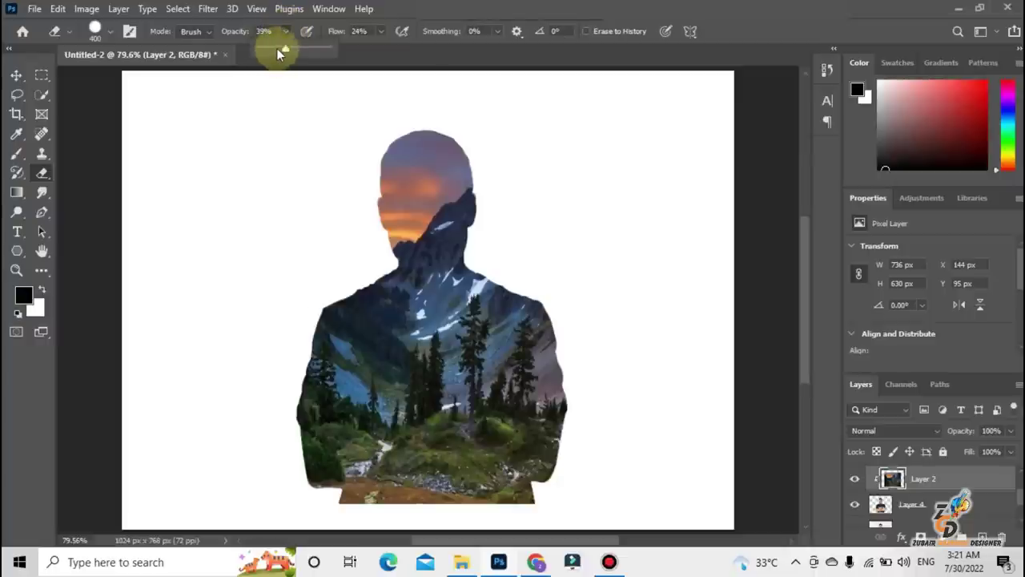
left_click(380, 34)
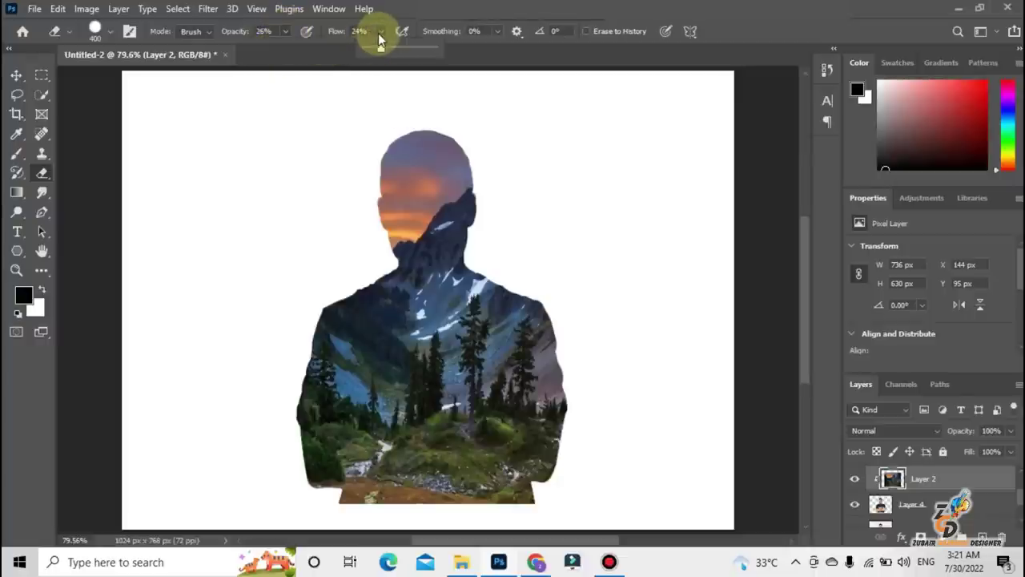
left_click_drag(382, 52, 381, 49)
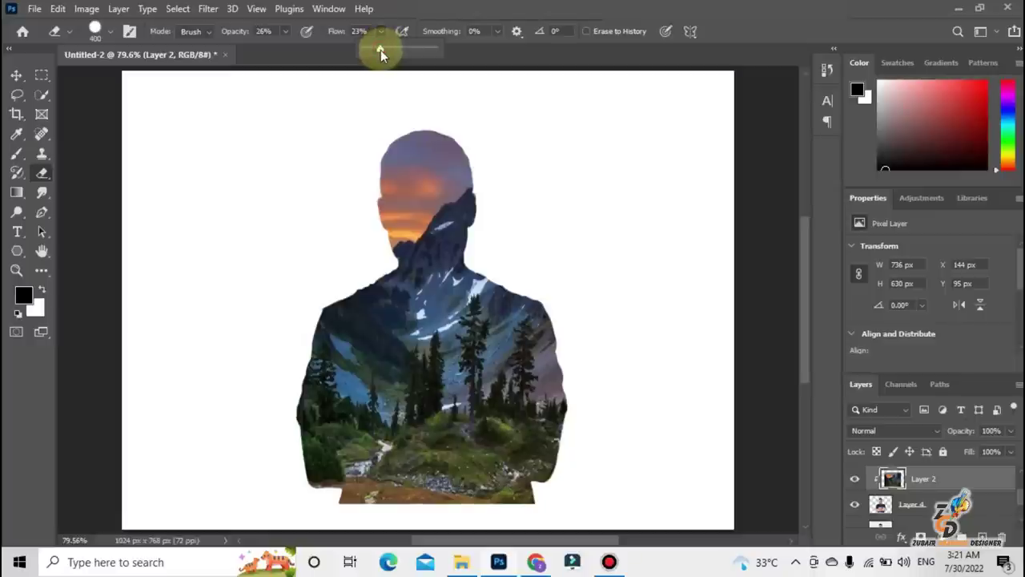
left_click(495, 32)
left_click_drag(498, 48, 519, 50)
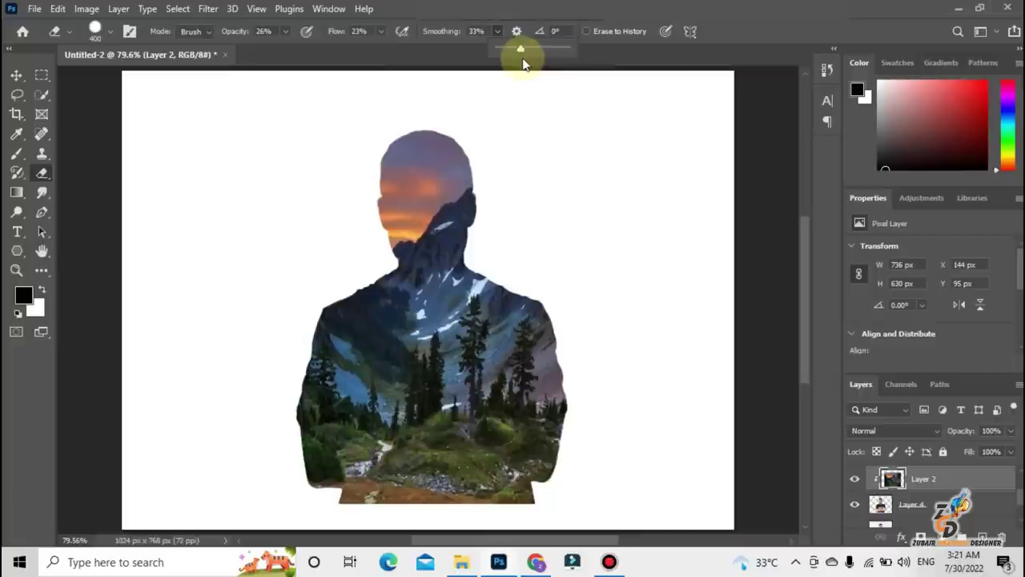
mouse_move(371, 184)
left_mouse_down()
mouse_move(401, 230)
mouse_move(424, 232)
mouse_move(463, 368)
mouse_move(624, 381)
mouse_move(544, 427)
mouse_move(339, 411)
mouse_move(487, 343)
mouse_move(347, 415)
mouse_move(389, 401)
mouse_move(389, 339)
mouse_move(560, 401)
left_mouse_up()
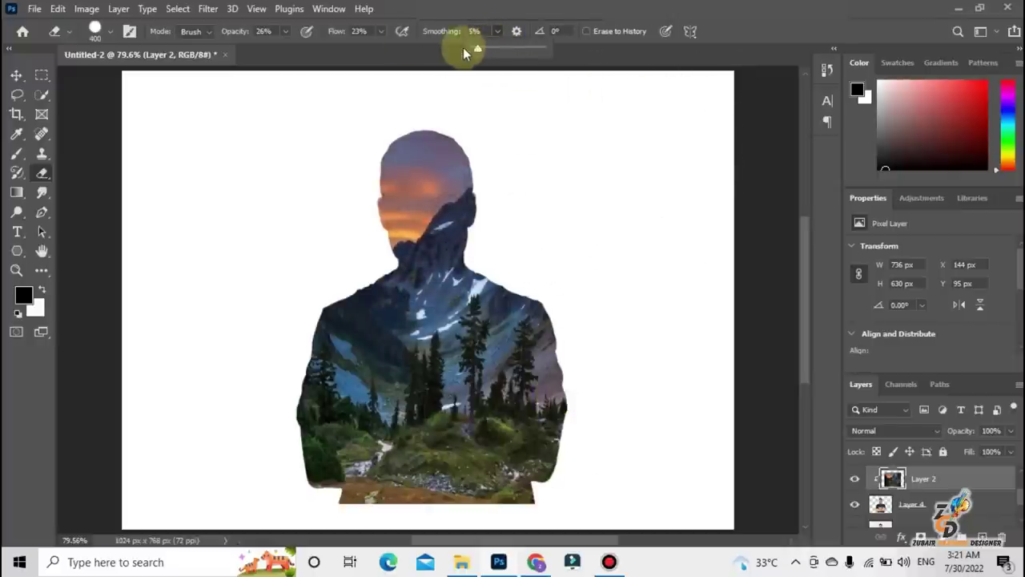
Fade more sunset around the head with the eraser at 11% flow and 15% opacity.
left_click_drag(380, 46, 373, 50)
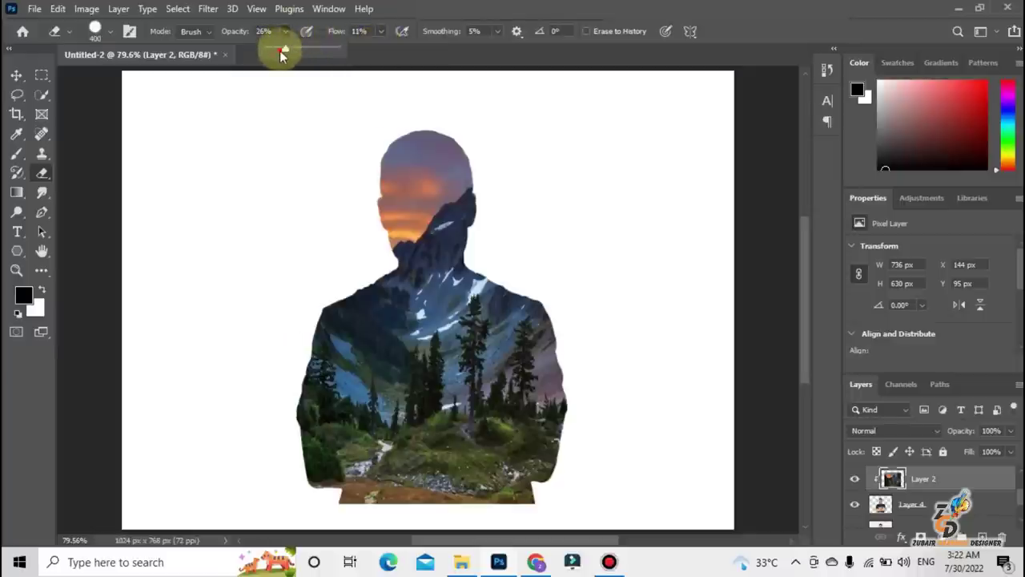
left_click_drag(274, 50, 277, 51)
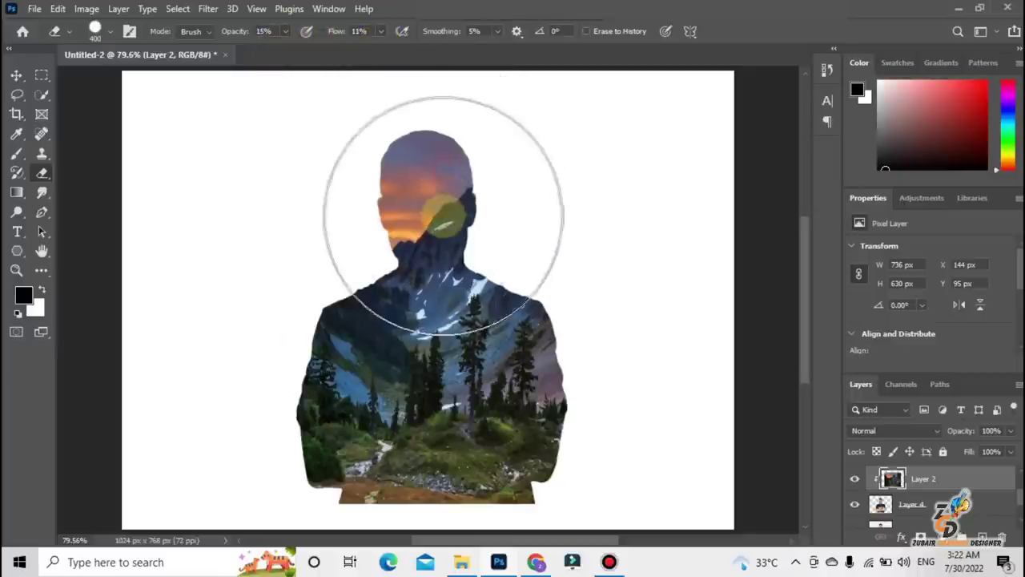
mouse_move(431, 213)
left_mouse_down()
mouse_move(448, 276)
mouse_move(435, 280)
mouse_move(424, 320)
mouse_move(397, 208)
mouse_move(422, 217)
mouse_move(366, 217)
mouse_move(371, 245)
mouse_move(439, 362)
mouse_move(320, 430)
mouse_move(320, 419)
mouse_move(504, 397)
mouse_move(393, 393)
mouse_move(544, 344)
mouse_move(430, 398)
mouse_move(504, 400)
mouse_move(481, 409)
mouse_move(492, 377)
mouse_move(457, 392)
mouse_move(454, 422)
mouse_move(578, 377)
mouse_move(451, 274)
mouse_move(80, 153)
left_mouse_up()
Move Layer 2's landscape right inside the silhouette to reveal more of the face and beard.
left_click(17, 74)
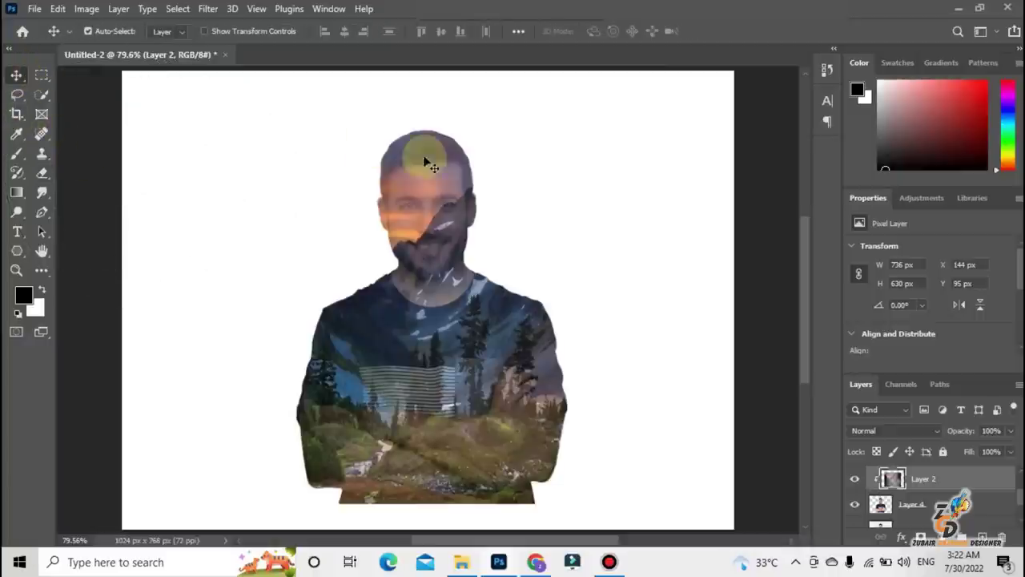
mouse_move(495, 384)
left_mouse_down()
mouse_move(606, 406)
mouse_move(554, 415)
mouse_move(557, 397)
mouse_move(280, 403)
mouse_move(423, 389)
mouse_move(477, 403)
mouse_move(567, 389)
mouse_move(522, 393)
left_mouse_up()
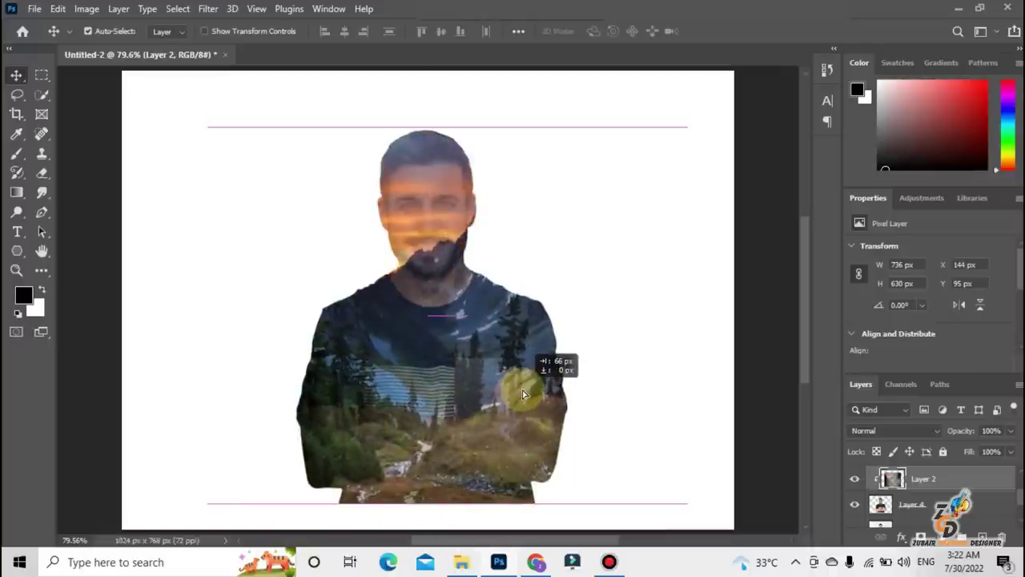